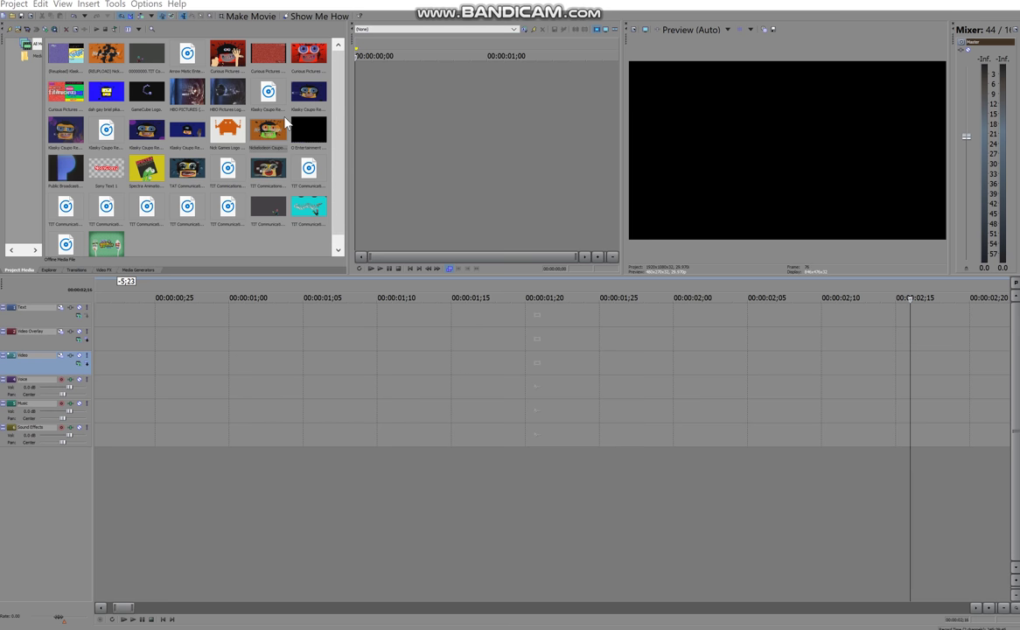
Step: Place the Klasky Csupo Remake DVD Logo PAL (Max 720p) clip on the Video track, starting at 00:00:00;00
{"action": "left_click_drag", "start_coordinate": [153, 131], "coordinate": [117, 261]}
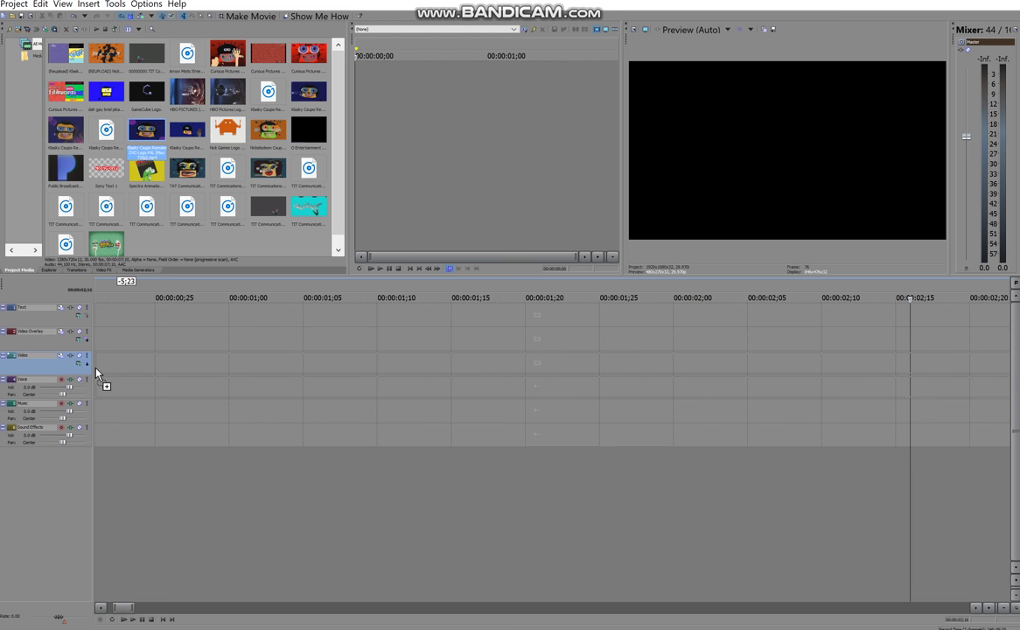
{"action": "left_click_drag", "start_coordinate": [96, 374], "coordinate": [103, 372]}
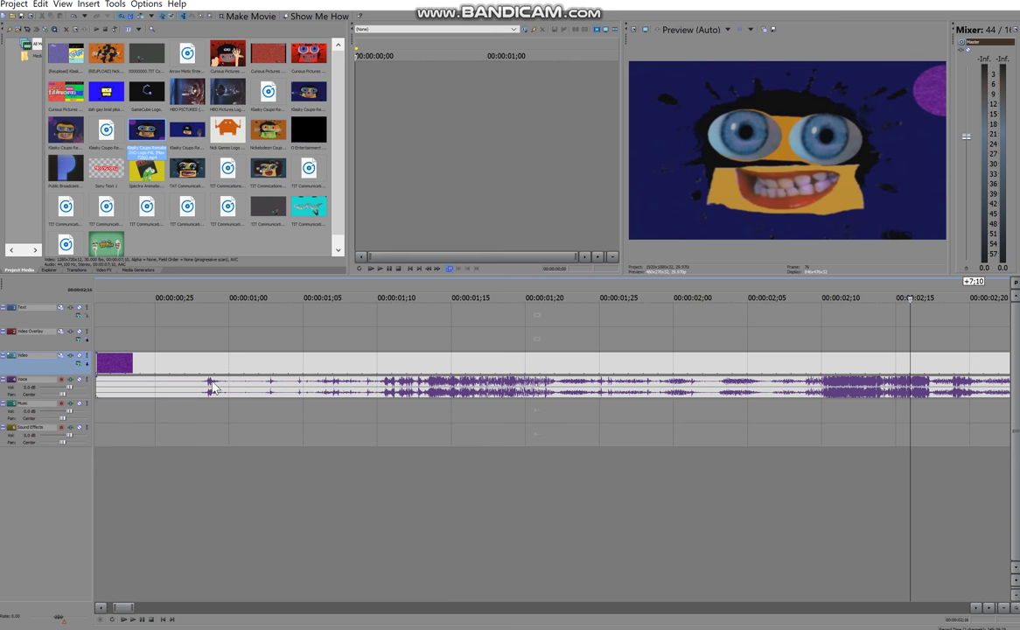
{"action": "left_click", "coordinate": [161, 619]}
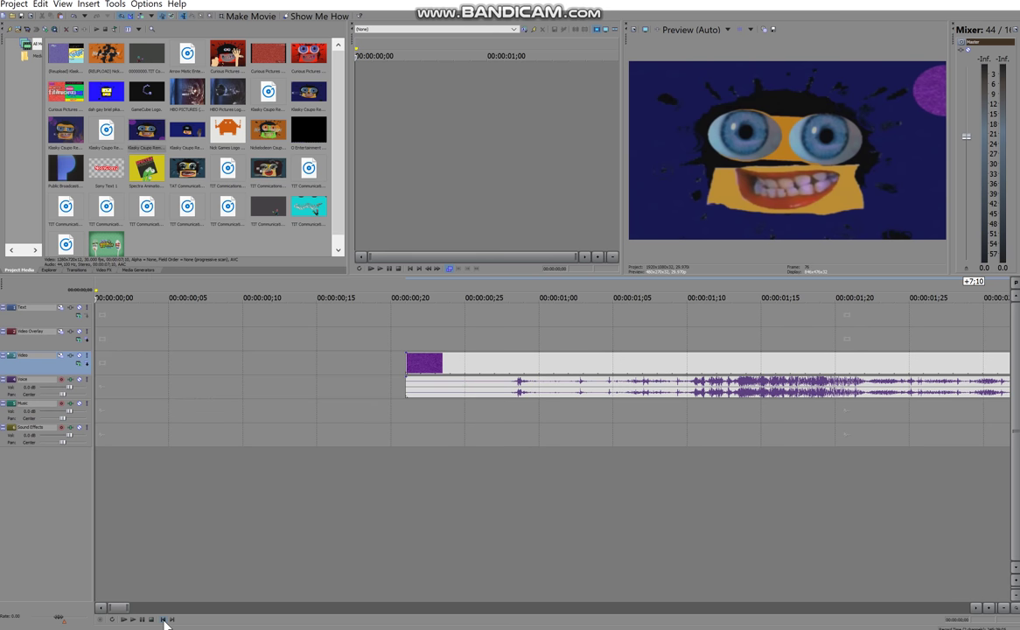
{"action": "left_click", "coordinate": [472, 368]}
{"action": "left_click_drag", "start_coordinate": [472, 369], "coordinate": [81, 362]}
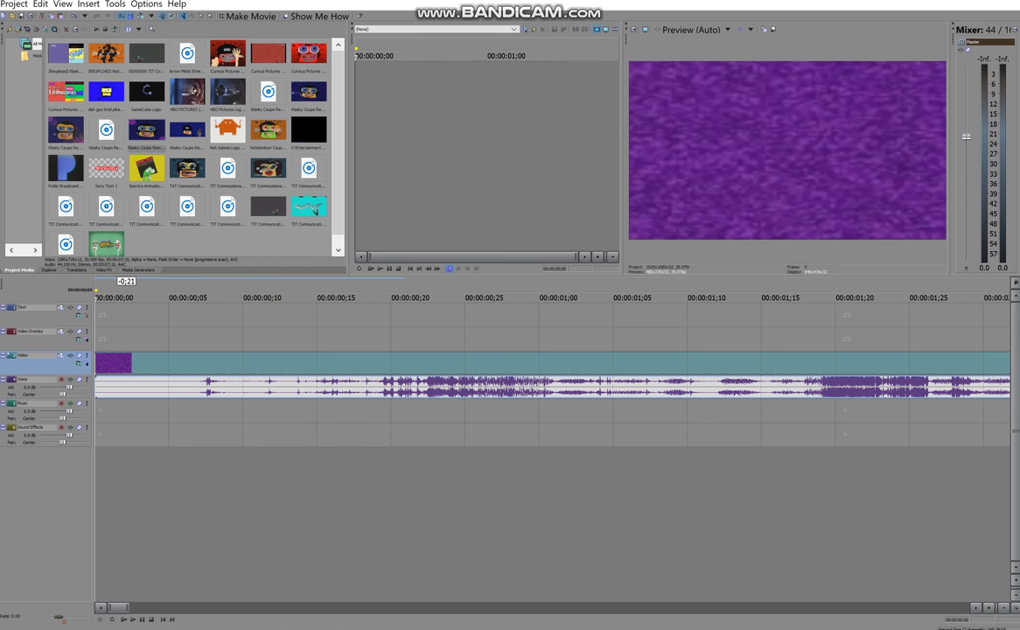
Step: Play the original clip to preview it, then park the playhead at about 00:00:03;03
{"action": "left_click", "coordinate": [145, 620]}
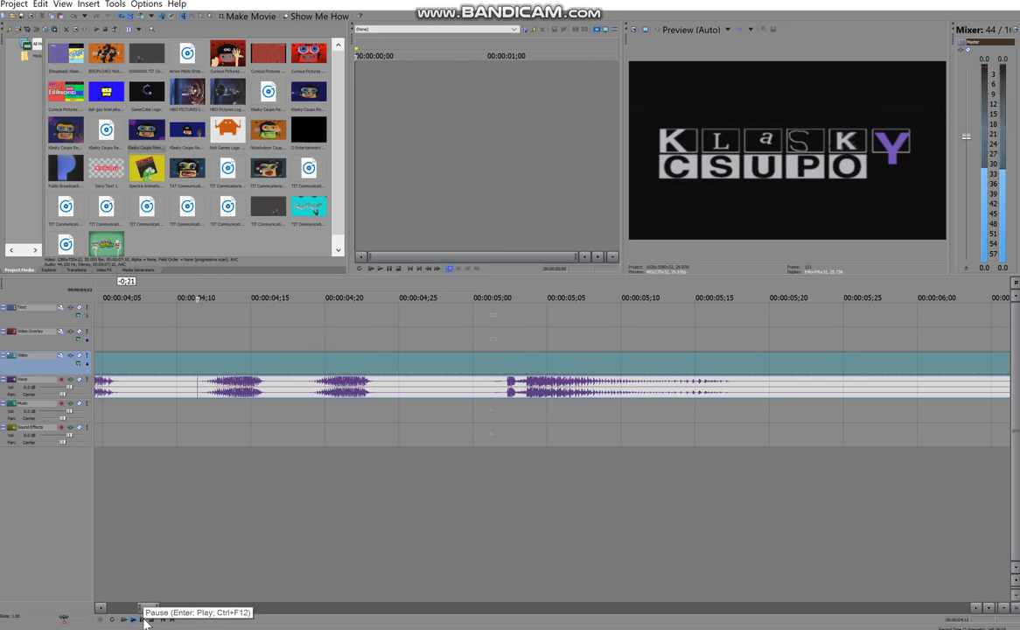
{"action": "left_click", "coordinate": [145, 619]}
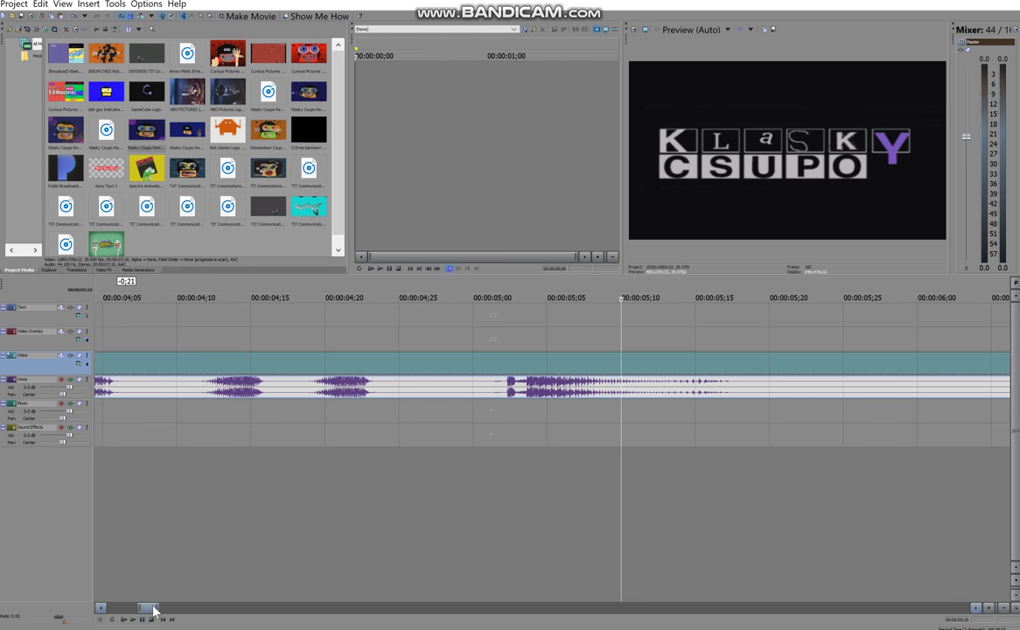
{"action": "mouse_move", "coordinate": [133, 608]}
{"action": "left_mouse_down"}
{"action": "mouse_move", "coordinate": [114, 608]}
{"action": "mouse_move", "coordinate": [140, 608]}
{"action": "left_mouse_up"}
{"action": "left_click", "coordinate": [476, 368]}
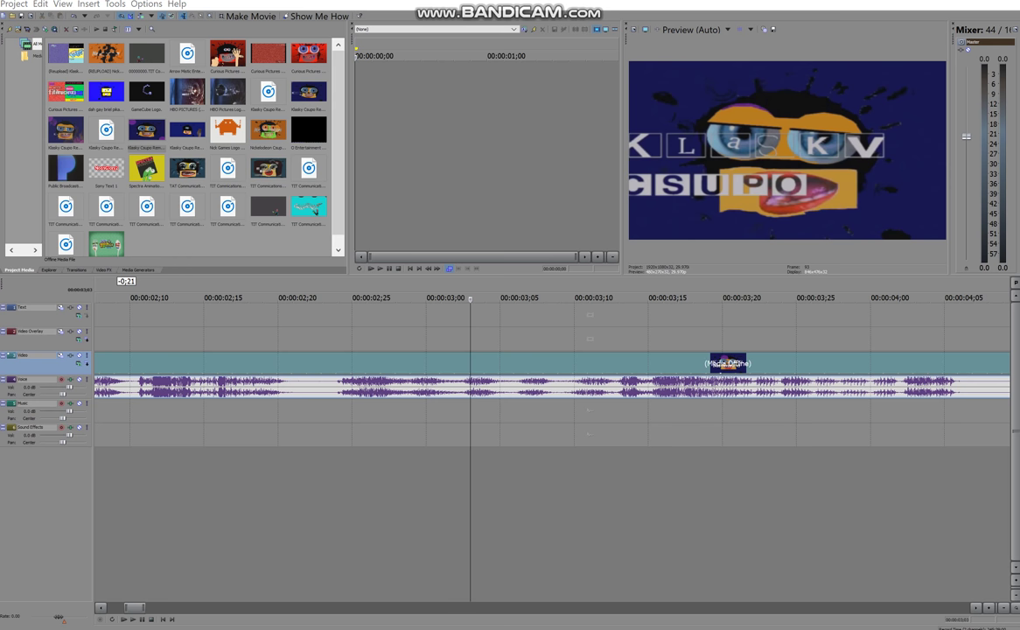
{"action": "key", "text": "ctrl+shift+d"}
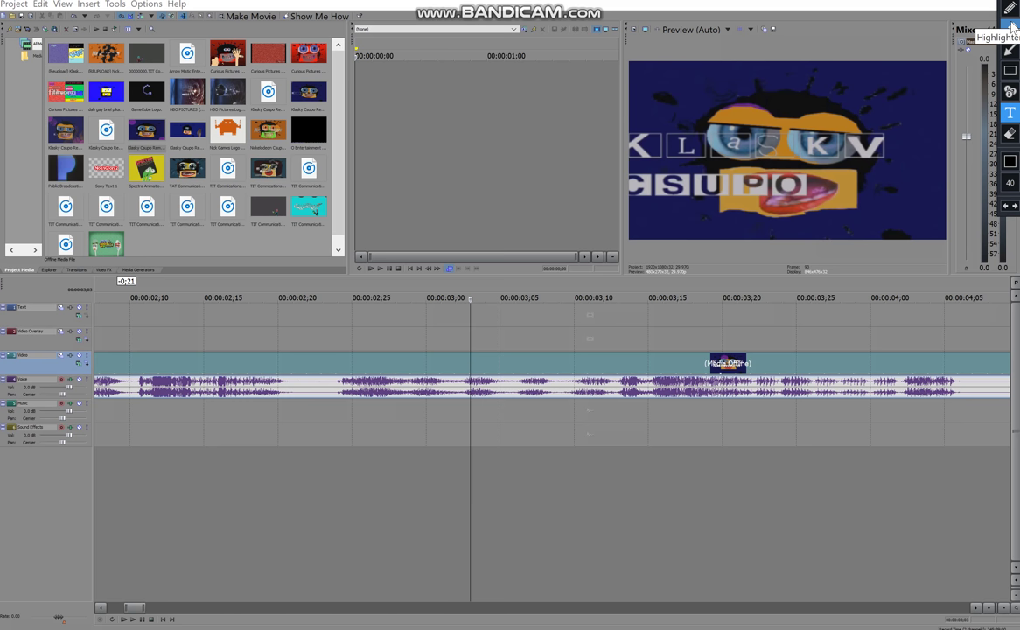
{"action": "left_click", "coordinate": [1010, 26]}
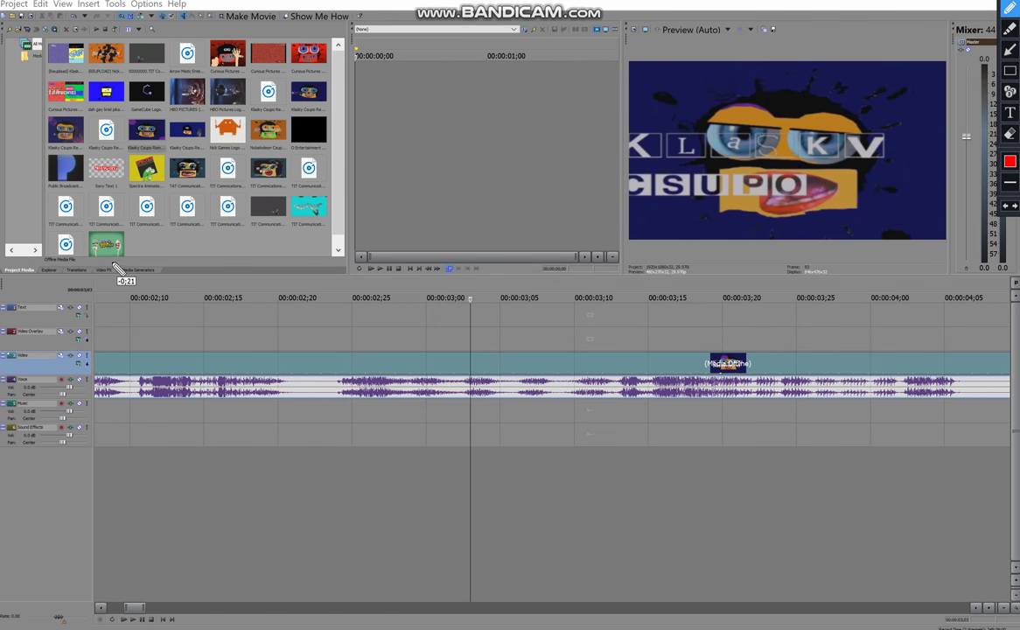
{"action": "mouse_move", "coordinate": [111, 261]}
{"action": "left_mouse_down"}
{"action": "mouse_move", "coordinate": [93, 264]}
{"action": "mouse_move", "coordinate": [96, 278]}
{"action": "mouse_move", "coordinate": [122, 276]}
{"action": "mouse_move", "coordinate": [122, 262]}
{"action": "left_mouse_up"}
{"action": "left_click", "coordinate": [1010, 7]}
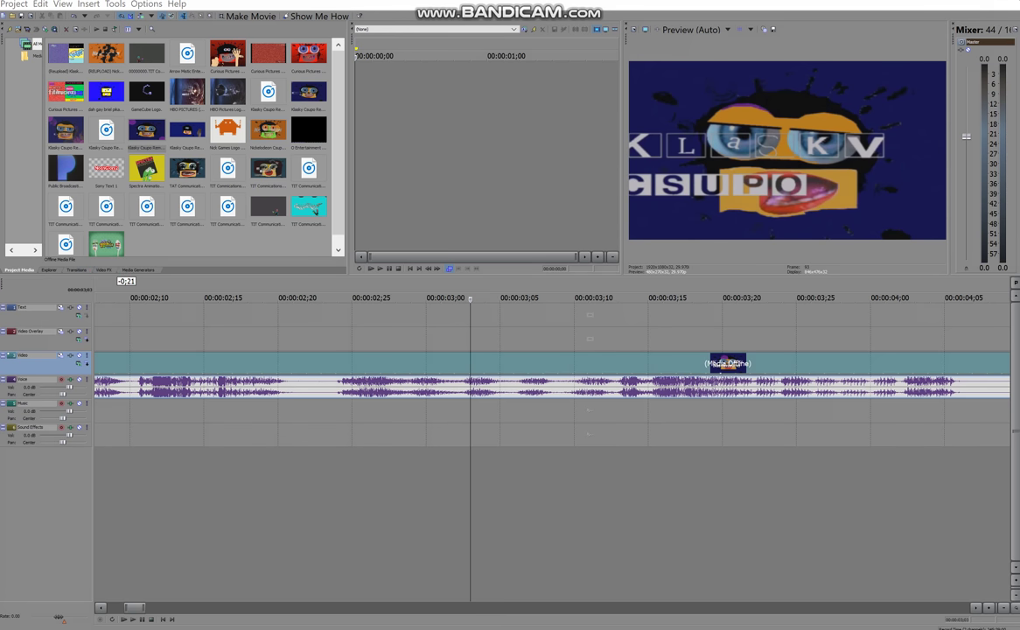
Step: Apply the Gradient Map video effect with the EvilGroup preset to the logo clip on the Video track
{"action": "left_click", "coordinate": [105, 273]}
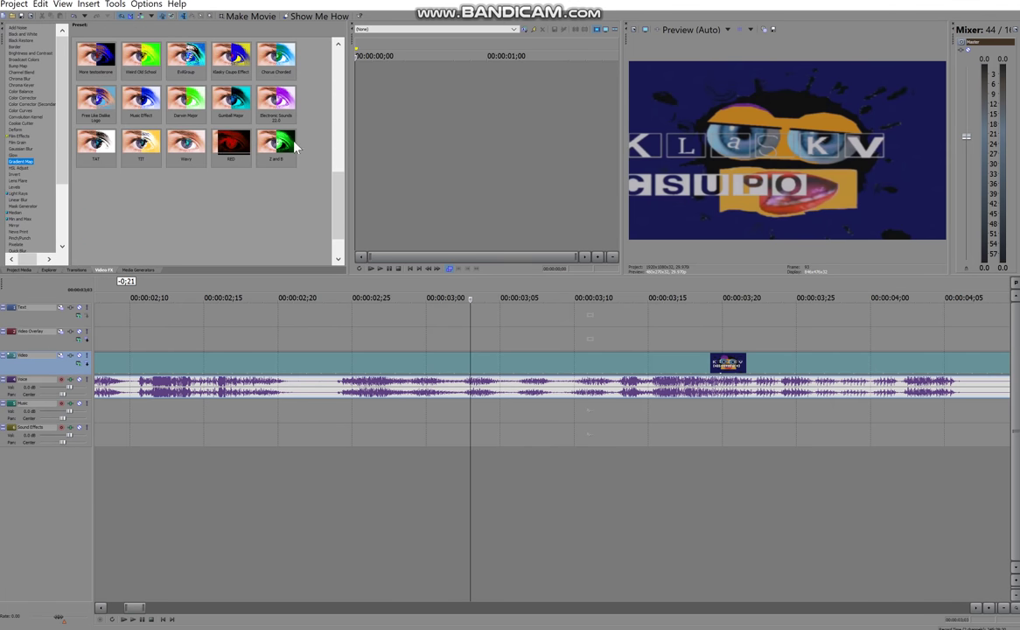
{"action": "left_click_drag", "start_coordinate": [338, 198], "coordinate": [345, 168]}
{"action": "scroll", "coordinate": [345, 121], "scroll_direction": "up", "scroll_amount": 2}
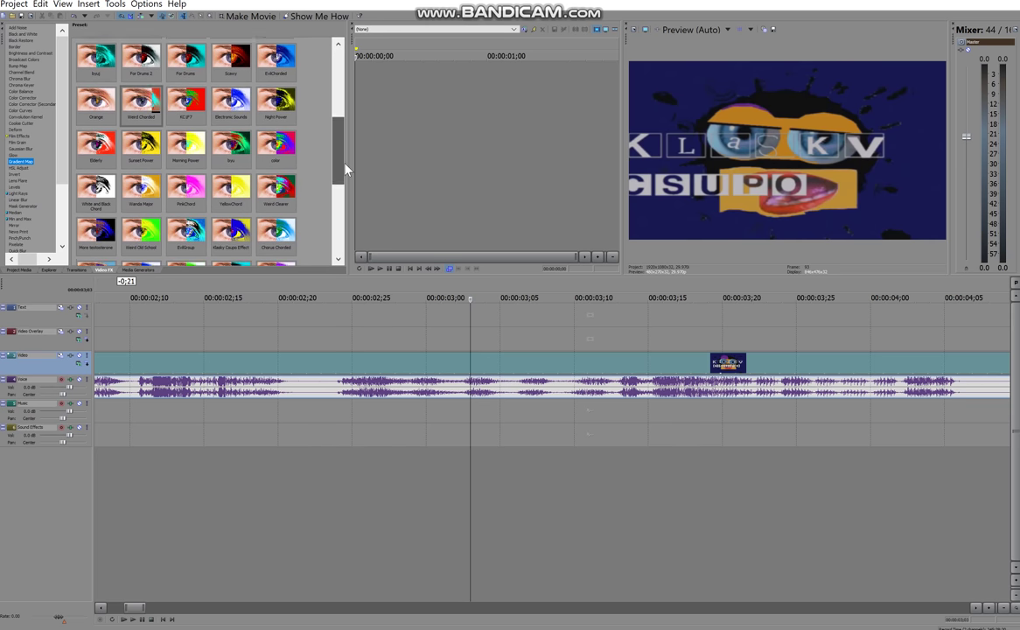
{"action": "left_click_drag", "start_coordinate": [187, 229], "coordinate": [186, 364]}
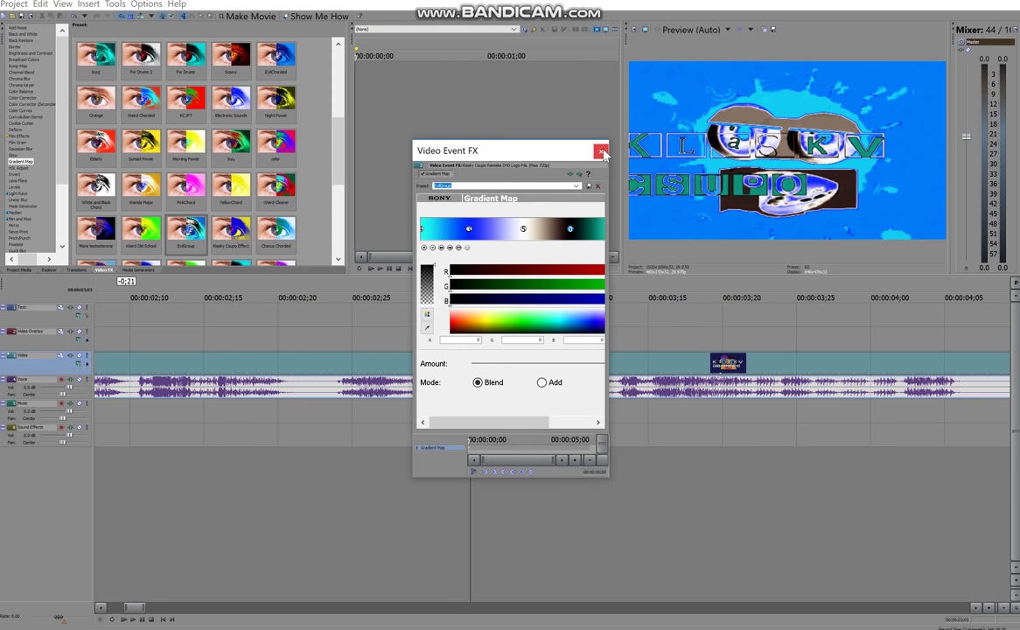
{"action": "left_click", "coordinate": [601, 151]}
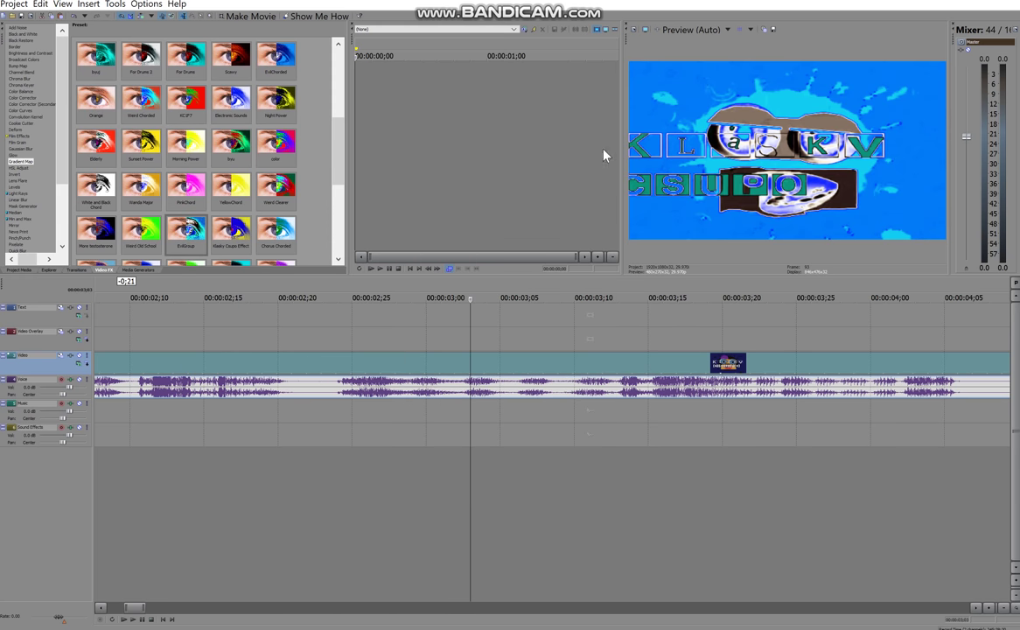
Step: Preview the recolored clip in playback and set the playhead at about 00:00:02;25
{"action": "right_click", "coordinate": [366, 384]}
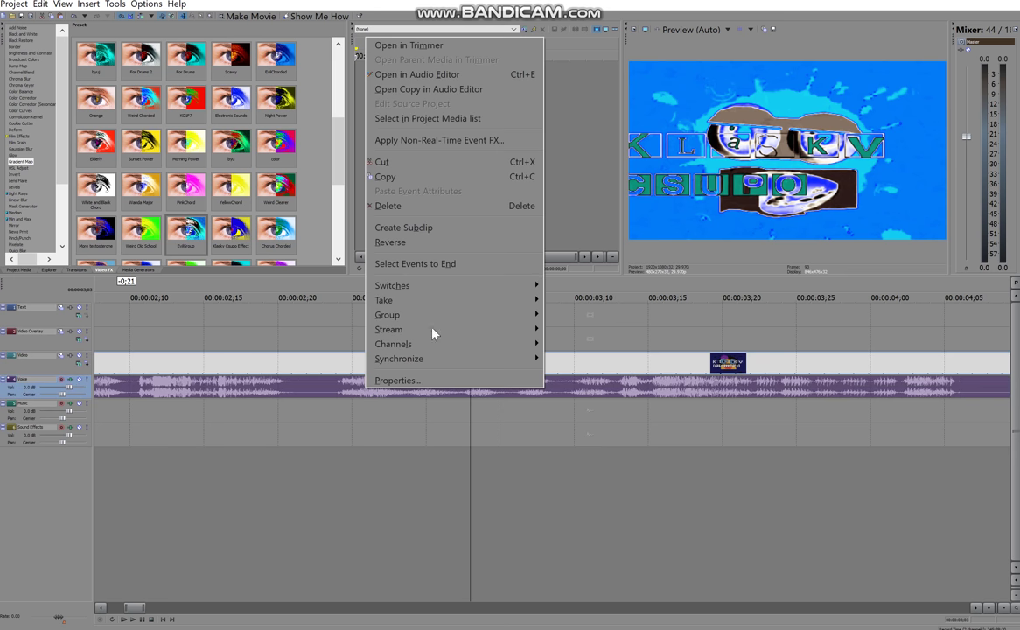
{"action": "left_click", "coordinate": [118, 536]}
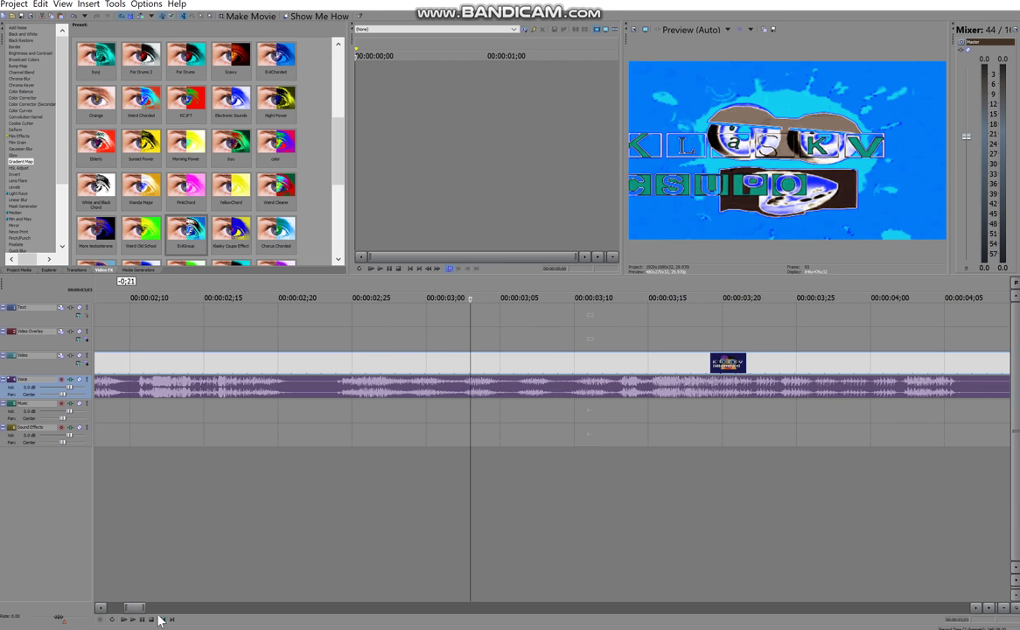
{"action": "left_click", "coordinate": [133, 619]}
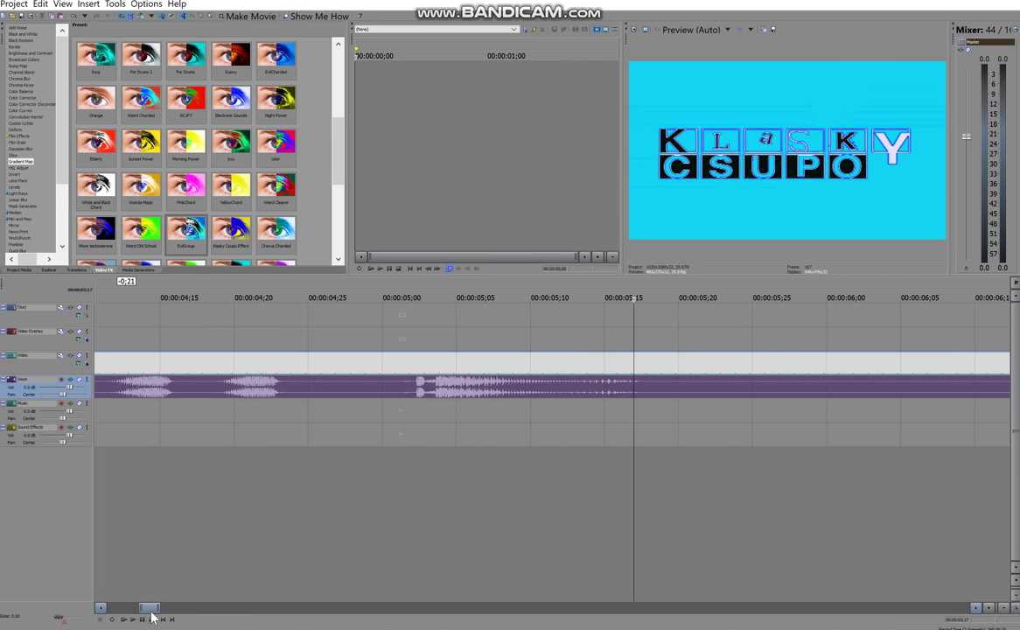
{"action": "mouse_move", "coordinate": [148, 607]}
{"action": "left_mouse_down"}
{"action": "mouse_move", "coordinate": [118, 602]}
{"action": "mouse_move", "coordinate": [137, 601]}
{"action": "left_mouse_up"}
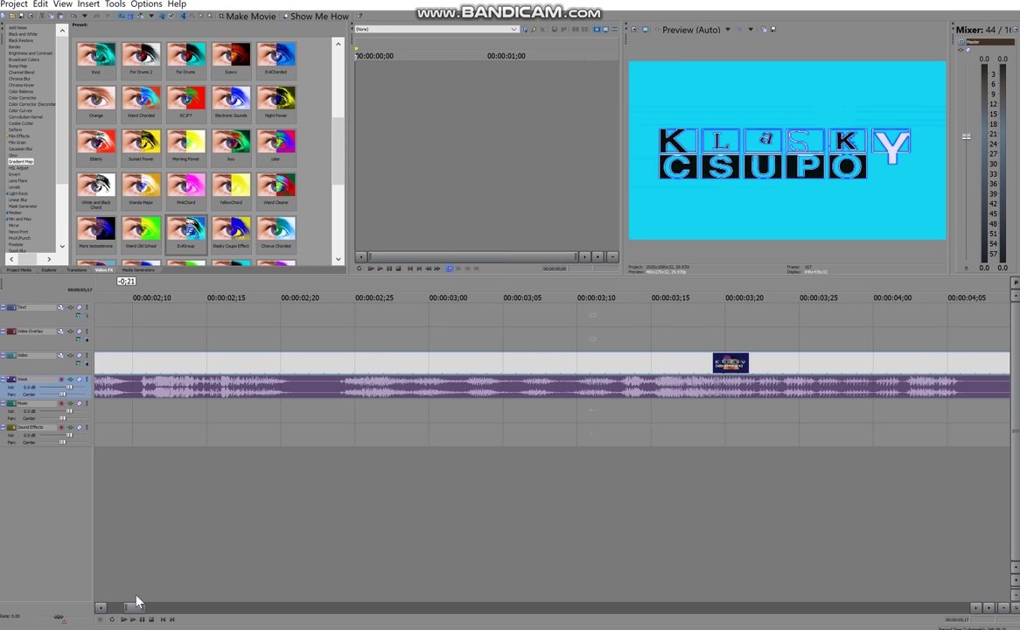
{"action": "left_click", "coordinate": [359, 362]}
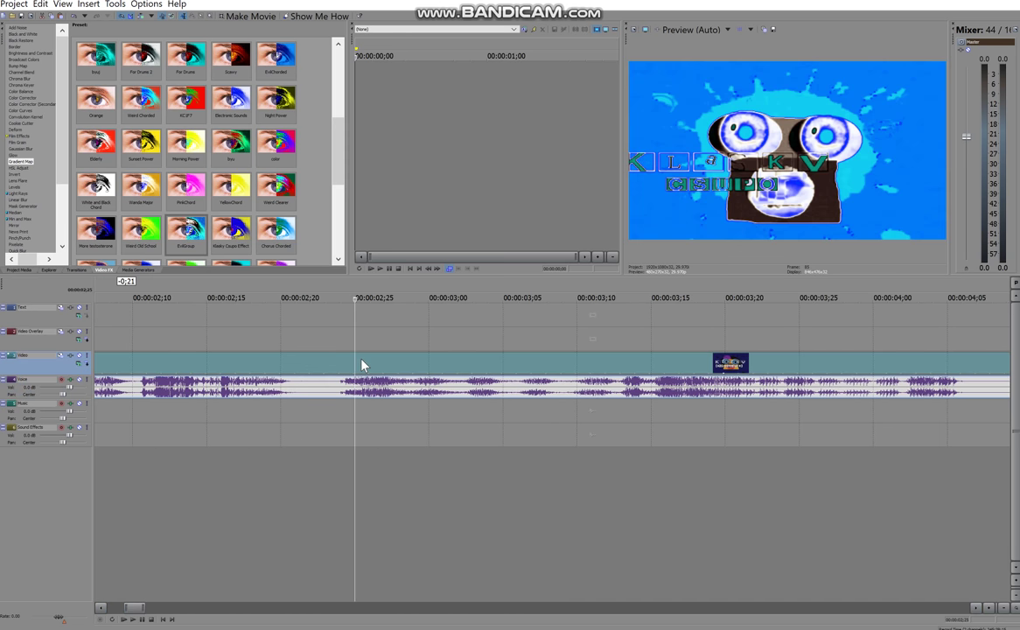
Step: Add the VST plug-in IL Vocodex (demo) as a non-real-time event effect on the logo clip's audio
{"action": "right_click", "coordinate": [384, 387]}
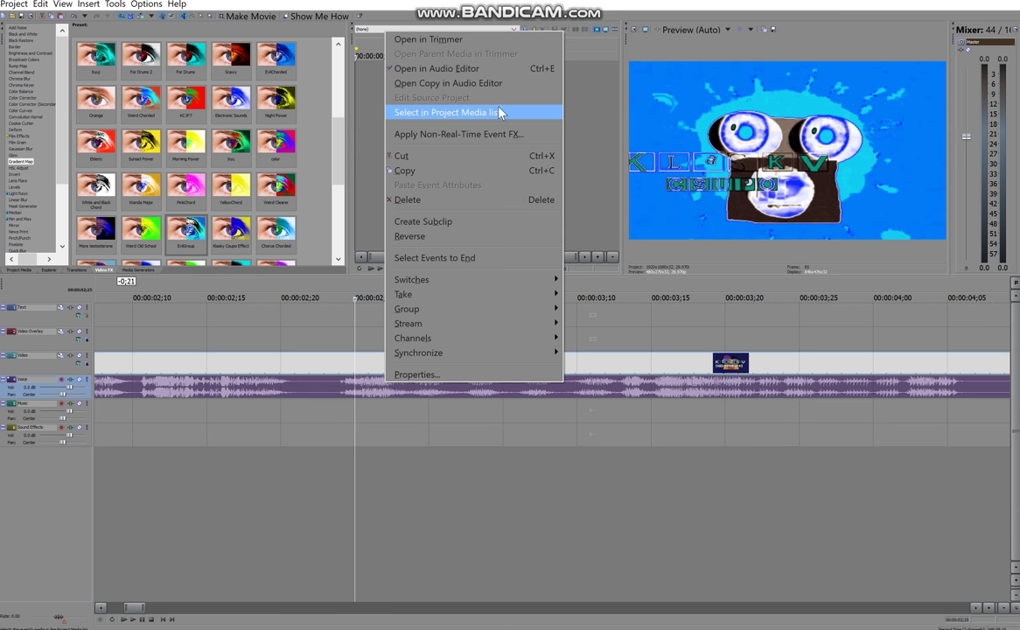
{"action": "left_click", "coordinate": [489, 134]}
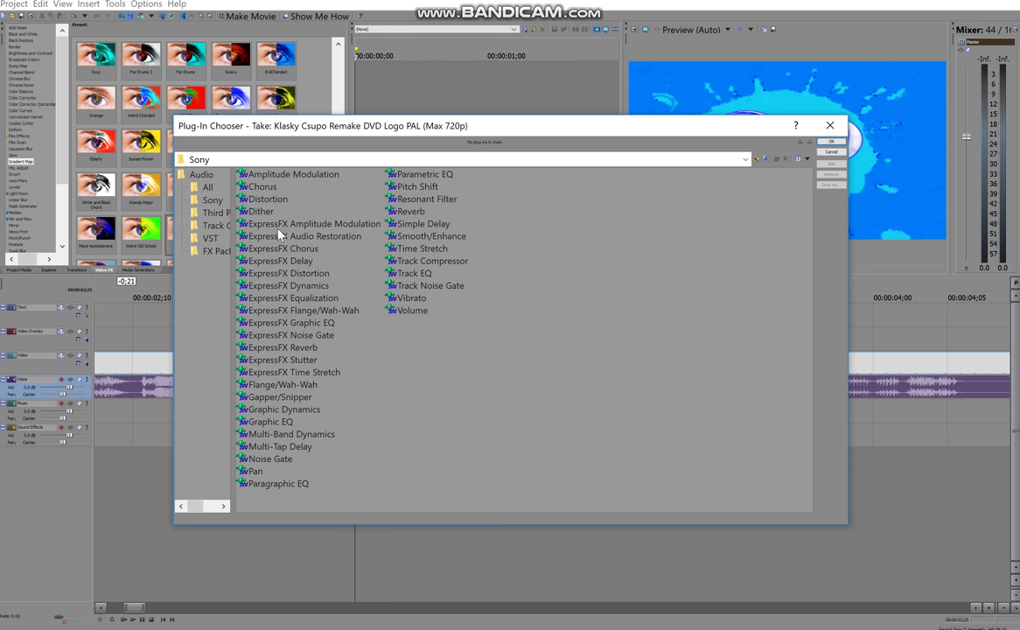
{"action": "left_click", "coordinate": [210, 237]}
{"action": "double_click", "coordinate": [293, 174]}
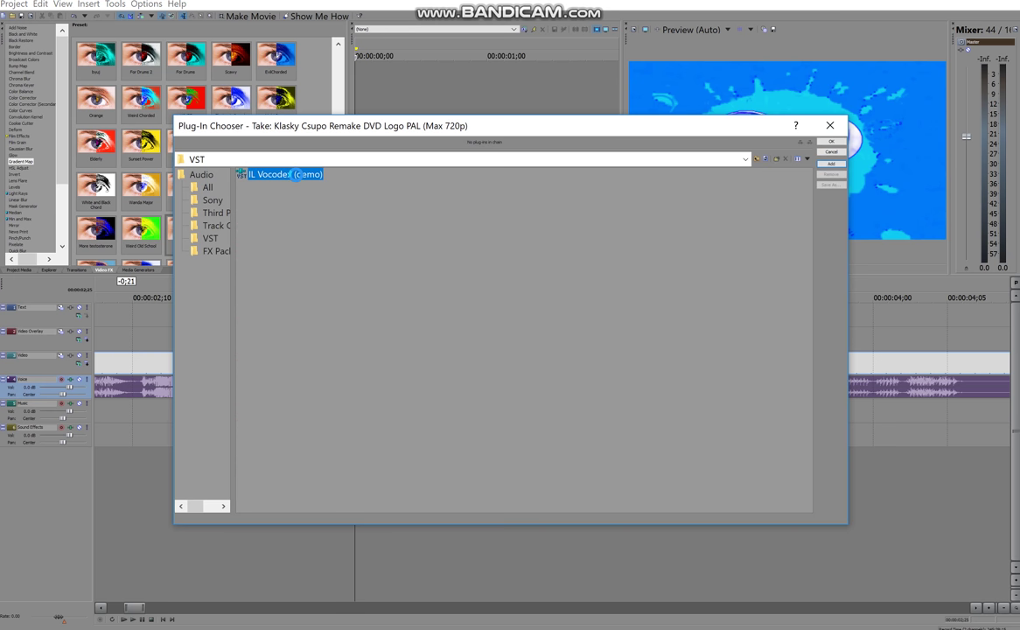
{"action": "left_click", "coordinate": [831, 142]}
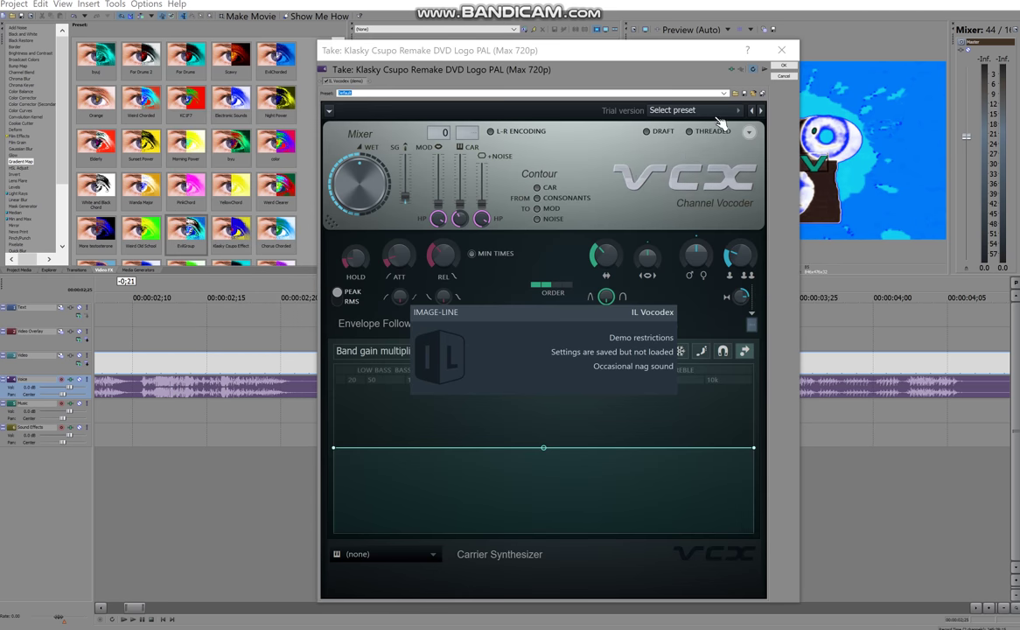
Step: Use the vocoder's Modulator unison shift preset and render the processed audio as a Wave (Microsoft) file in Downloads
{"action": "left_click", "coordinate": [731, 110]}
{"action": "left_click", "coordinate": [670, 289]}
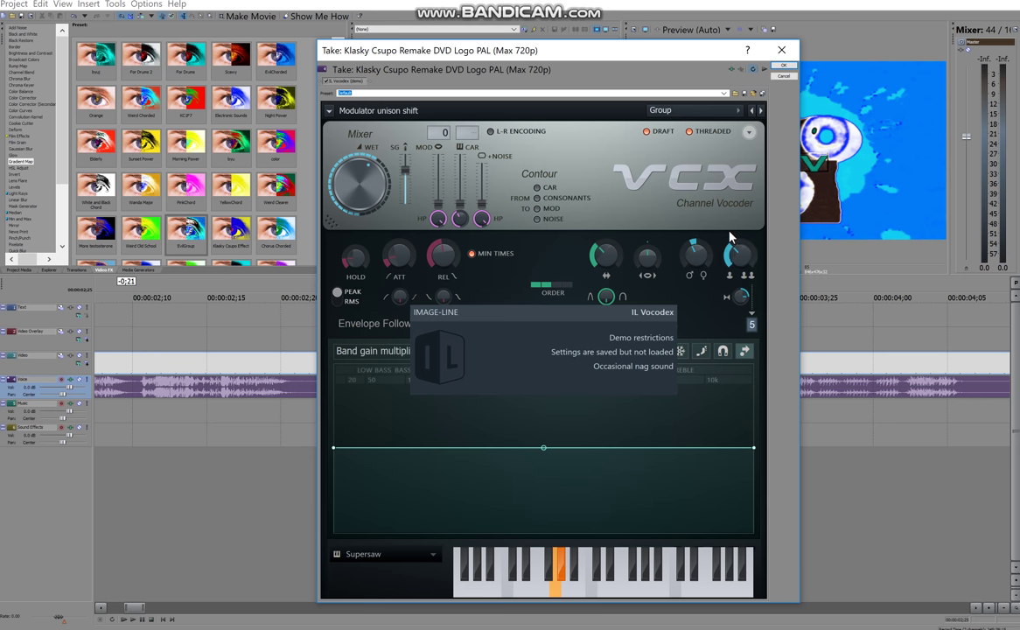
{"action": "left_click", "coordinate": [782, 75]}
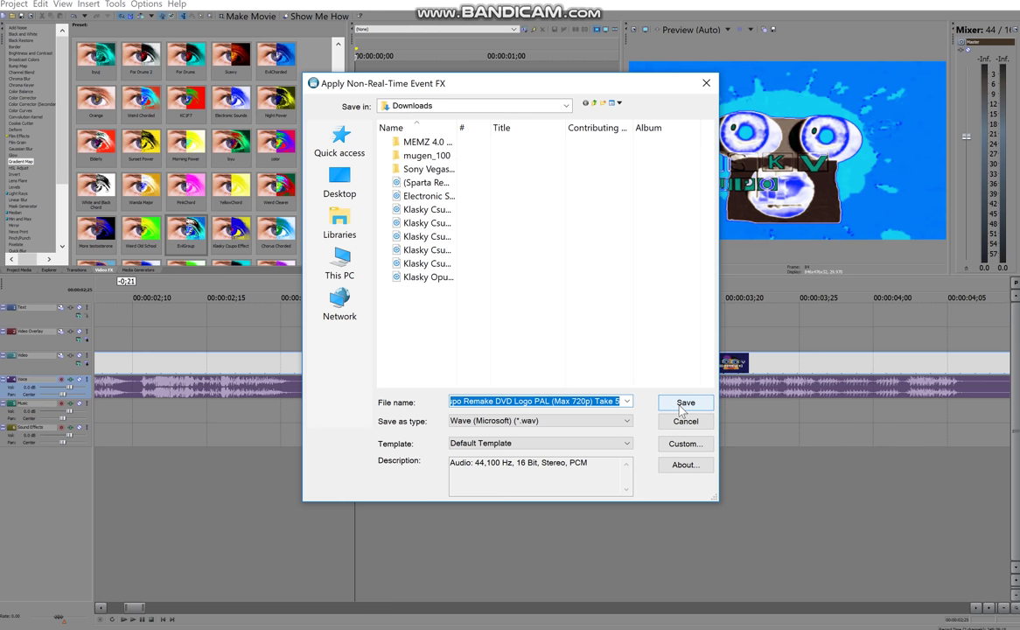
{"action": "left_click", "coordinate": [684, 404]}
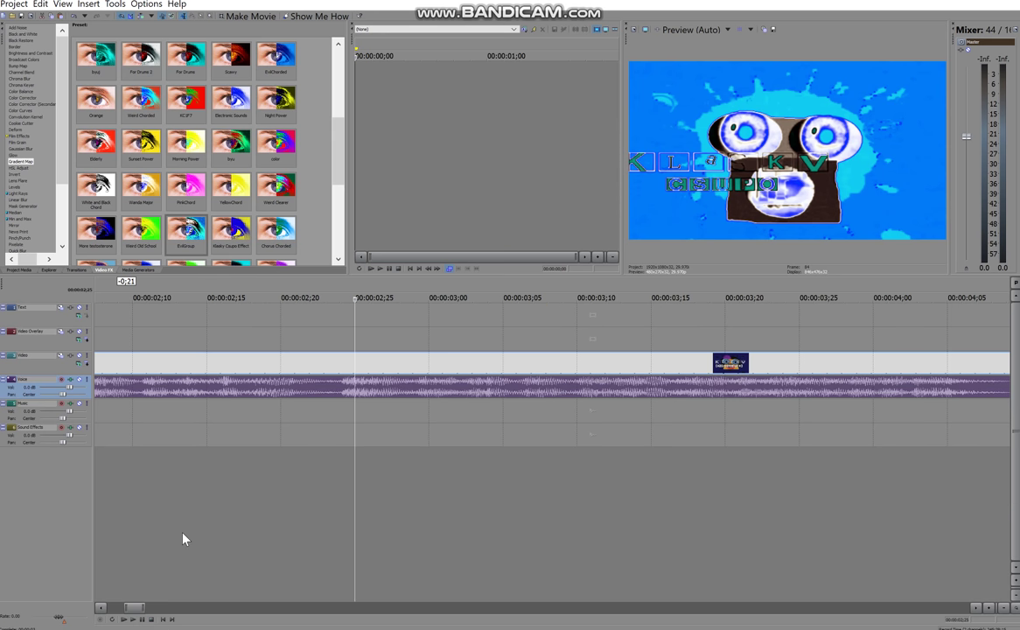
Step: Play the start of the clip to check the vocoded audio and return the playhead to the beginning
{"action": "left_click", "coordinate": [168, 619]}
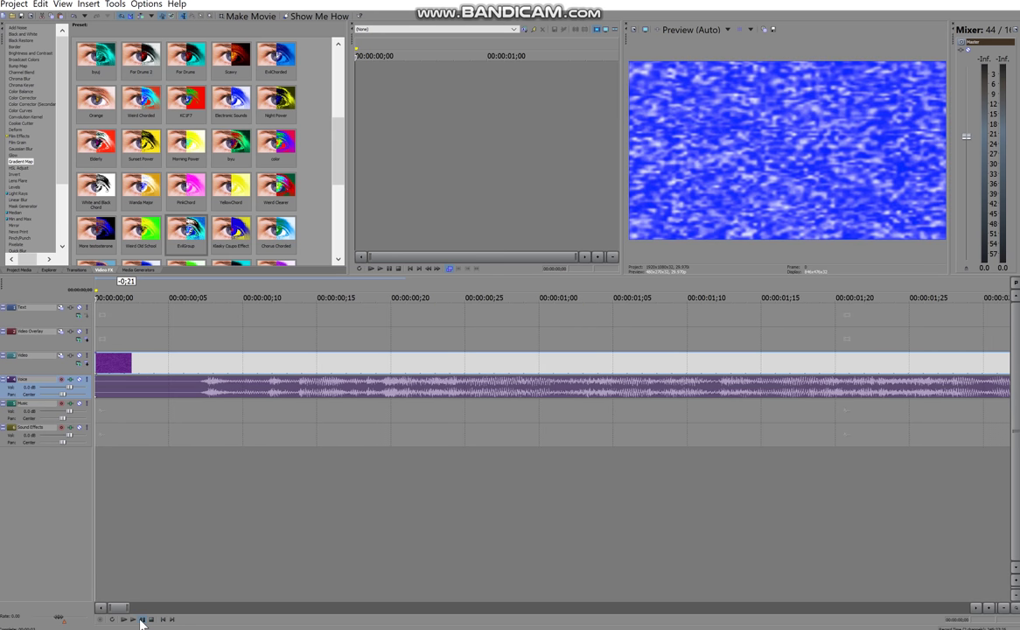
{"action": "left_click", "coordinate": [132, 619]}
{"action": "left_click", "coordinate": [141, 619]}
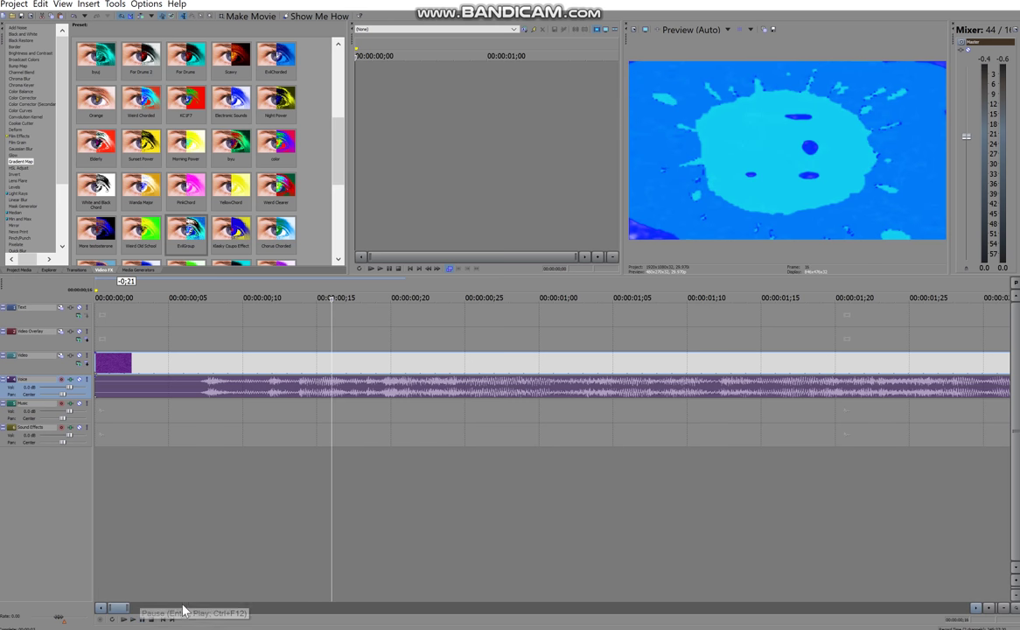
{"action": "left_click", "coordinate": [168, 619]}
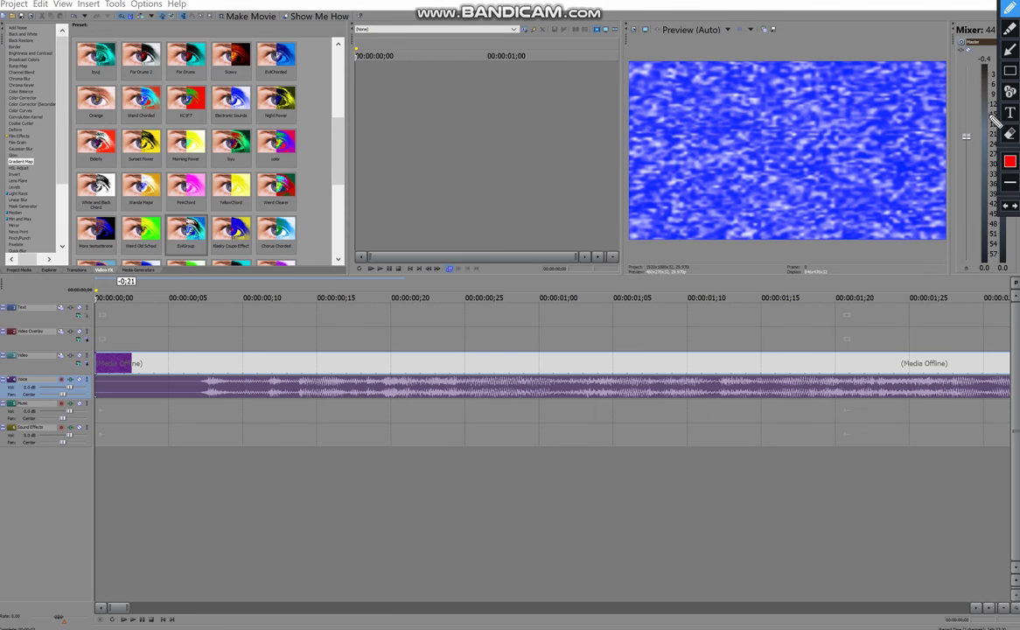
Step: Write the on-screen text annotation "Now u are done" over the Video and Voice tracks
{"action": "left_click", "coordinate": [1009, 113]}
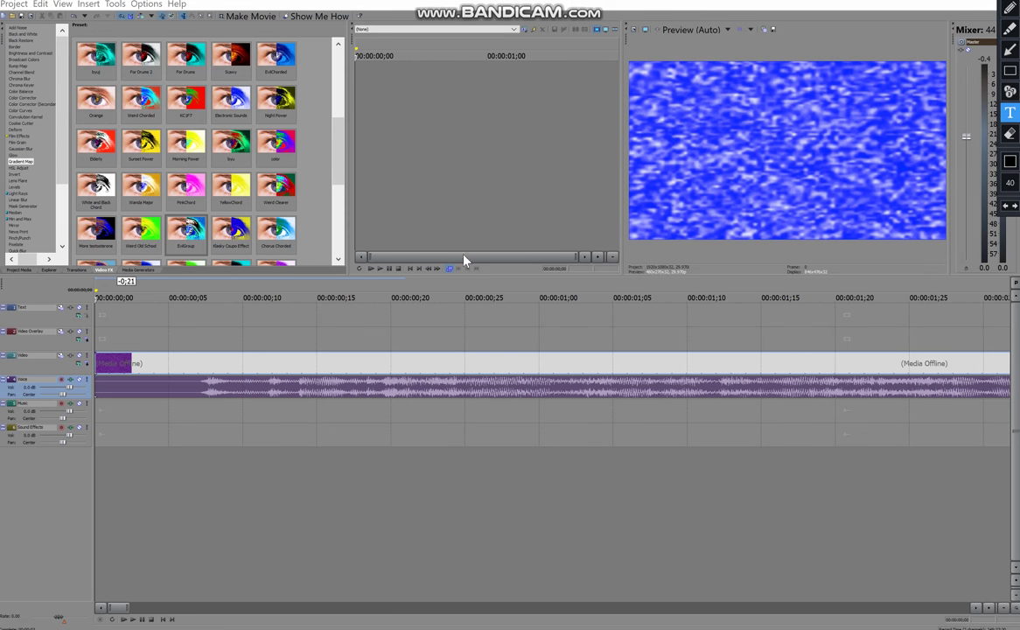
{"action": "left_click", "coordinate": [170, 350]}
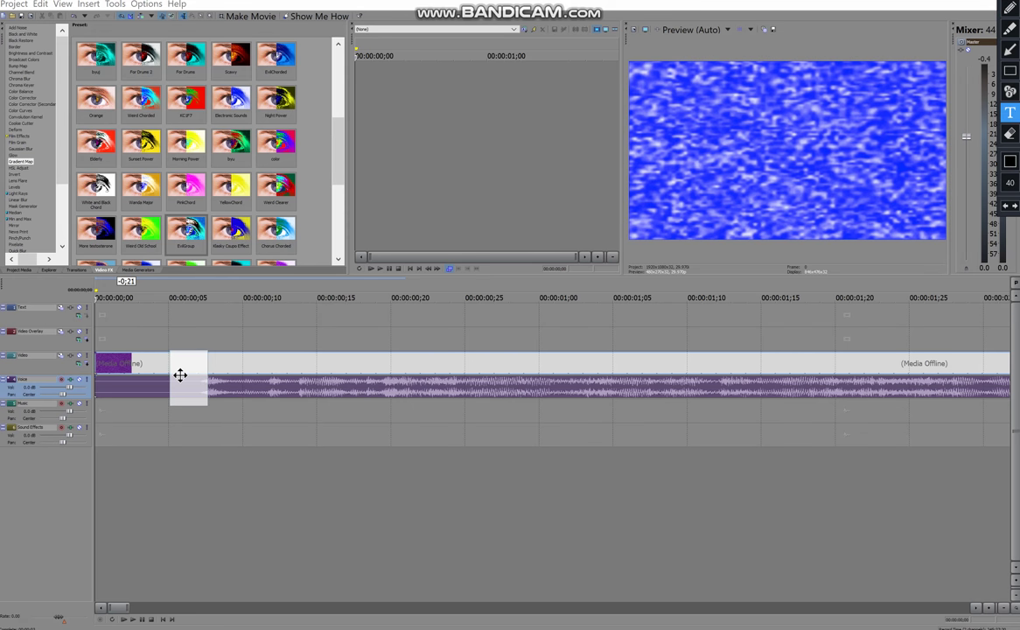
{"action": "type", "text": "Now u"}
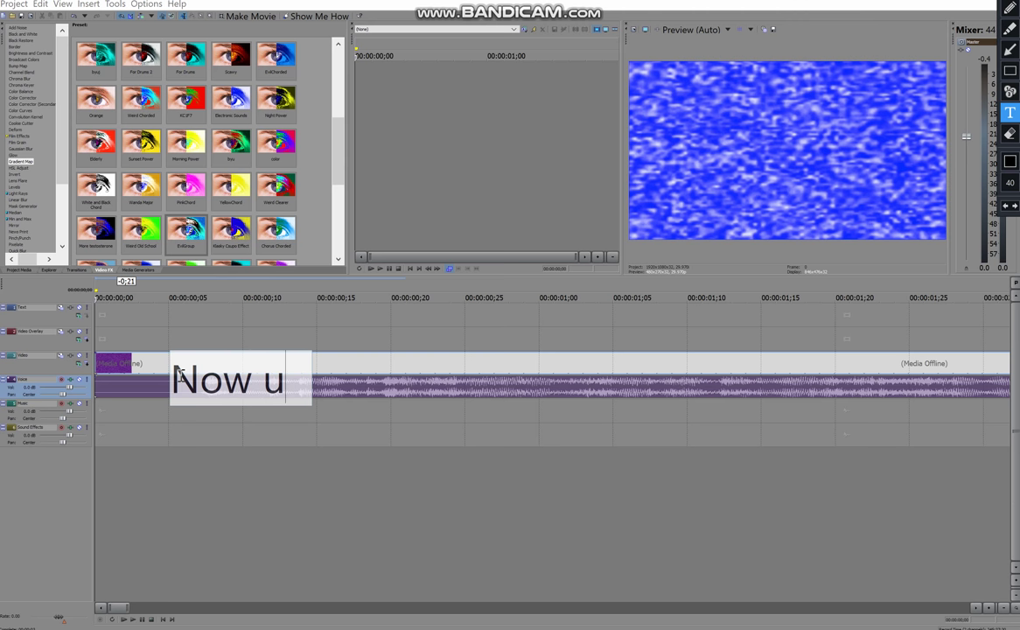
{"action": "type", "text": " ae"}
{"action": "key", "text": "BackSpace"}
{"action": "type", "text": "r"}
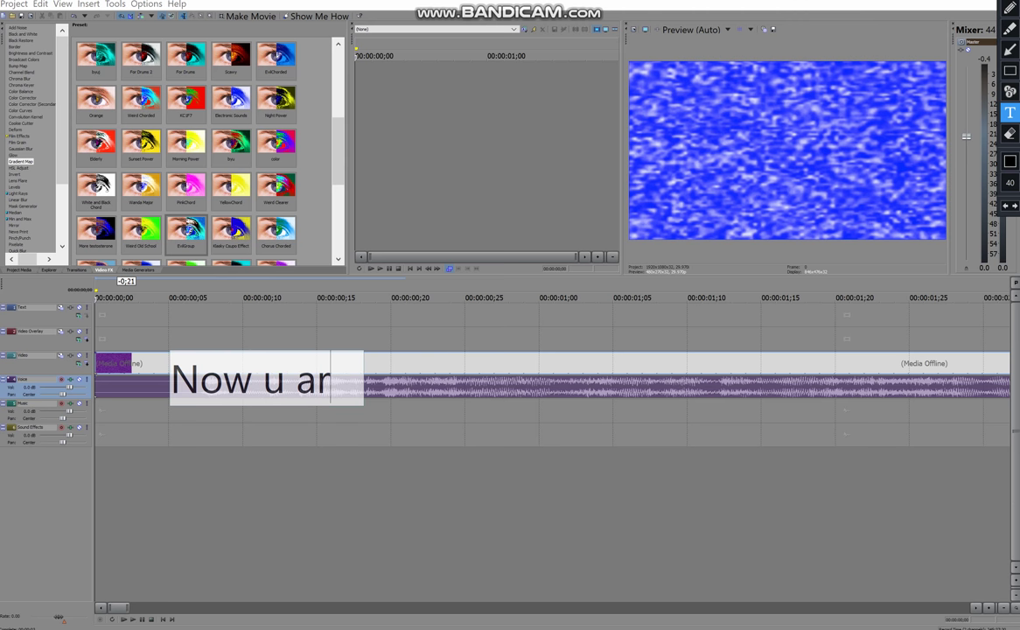
{"action": "type", "text": "e don e"}
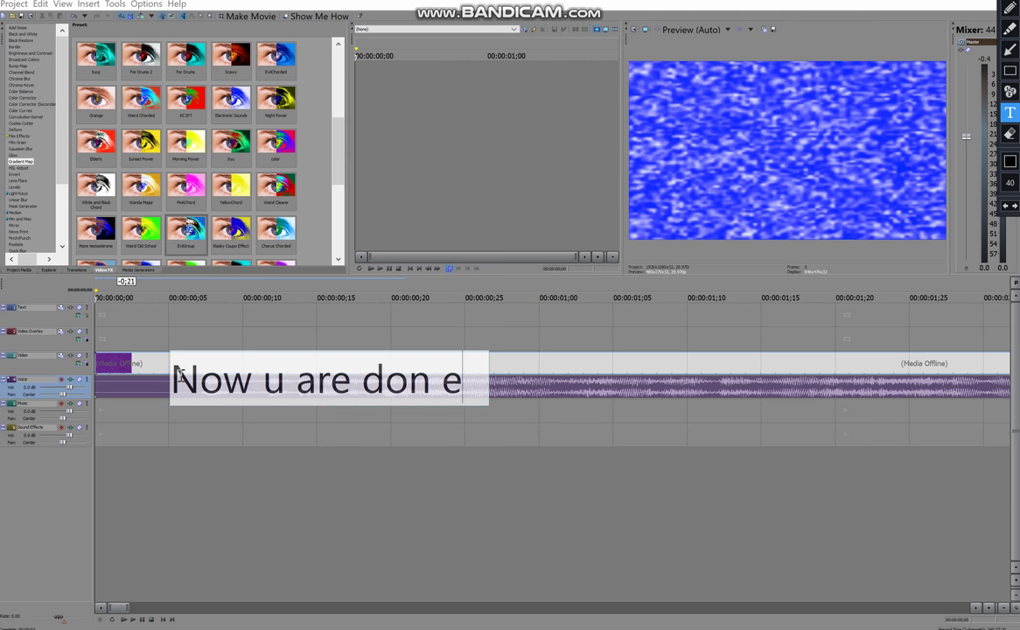
{"action": "key", "text": "BackSpace"}
{"action": "key", "text": "BackSpace"}
{"action": "type", "text": "e"}
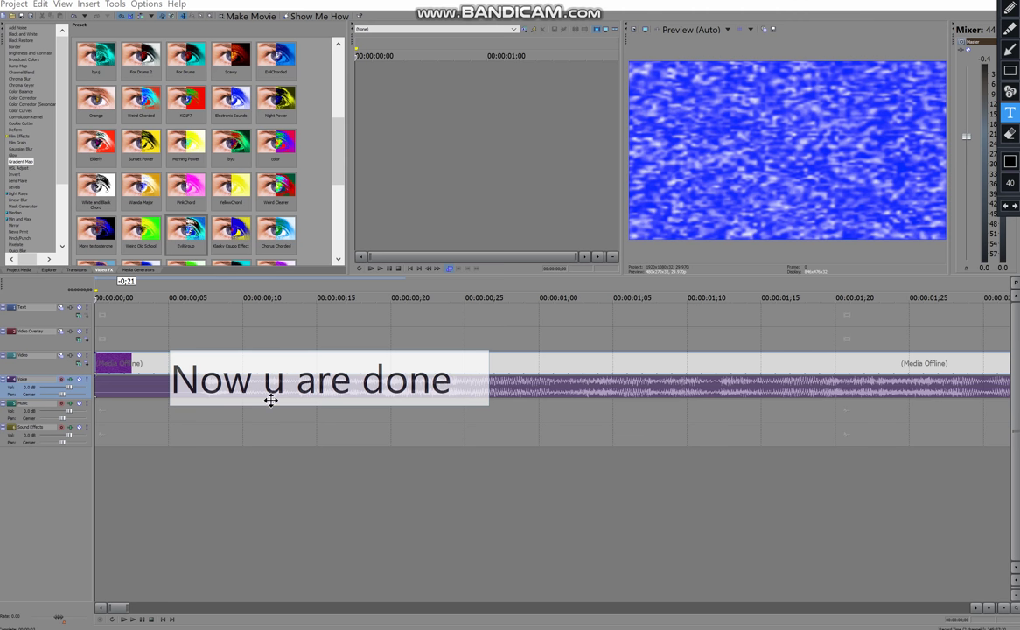
Step: Finish the "Now u are done" annotation, clear it from the screen, and leave the on-screen drawing mode
{"action": "left_click", "coordinate": [307, 284]}
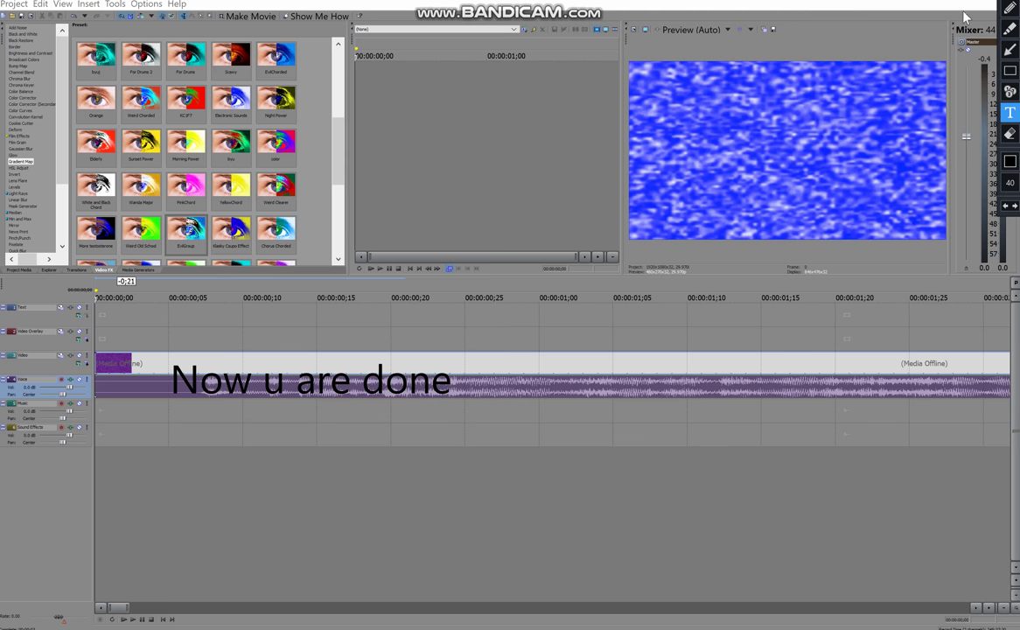
{"action": "key", "text": "ctrl+alt+d"}
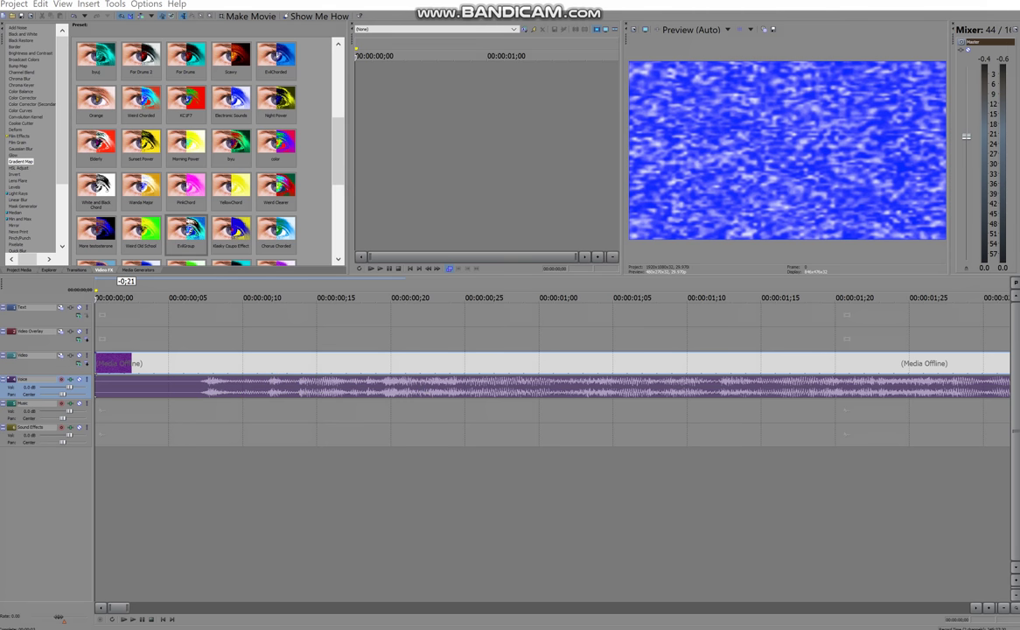
Step: Play the finished logo clip with the system volume lowered to 24, stop playback, and return the playhead to the beginning
{"action": "left_click", "coordinate": [141, 618]}
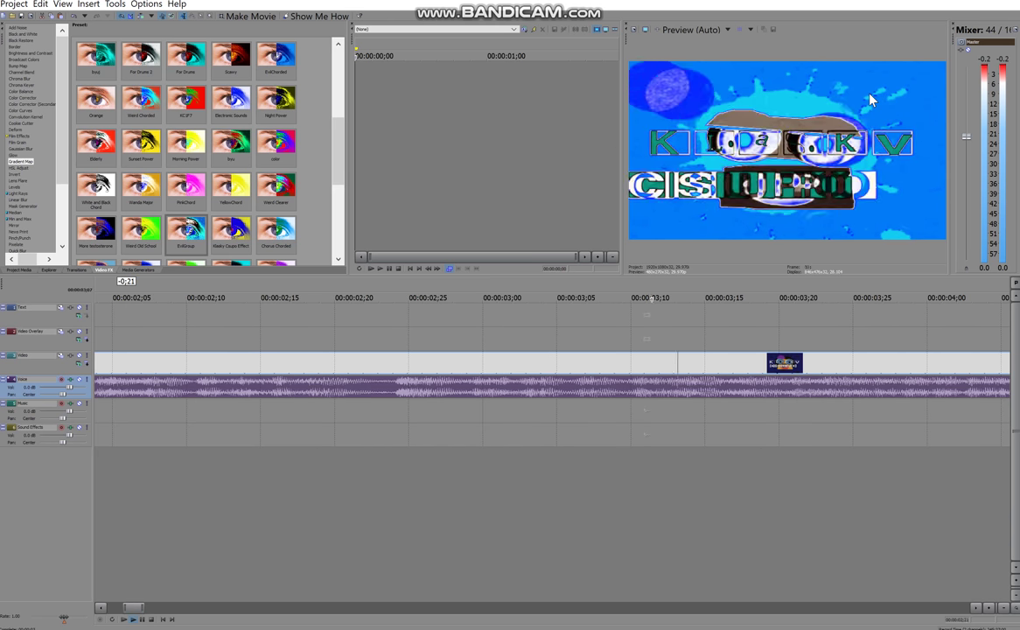
{"action": "key", "text": "XF86AudioLowerVolume"}
{"action": "key", "text": "XF86AudioLowerVolume"}
{"action": "key", "text": "XF86AudioLowerVolume"}
{"action": "key", "text": "XF86AudioLowerVolume"}
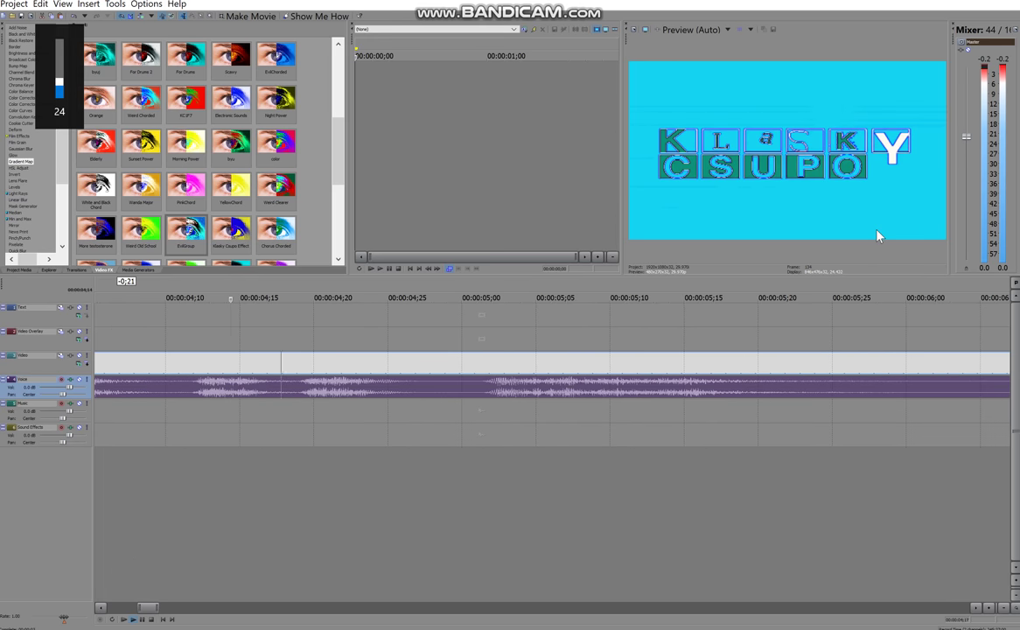
{"action": "left_click", "coordinate": [151, 619]}
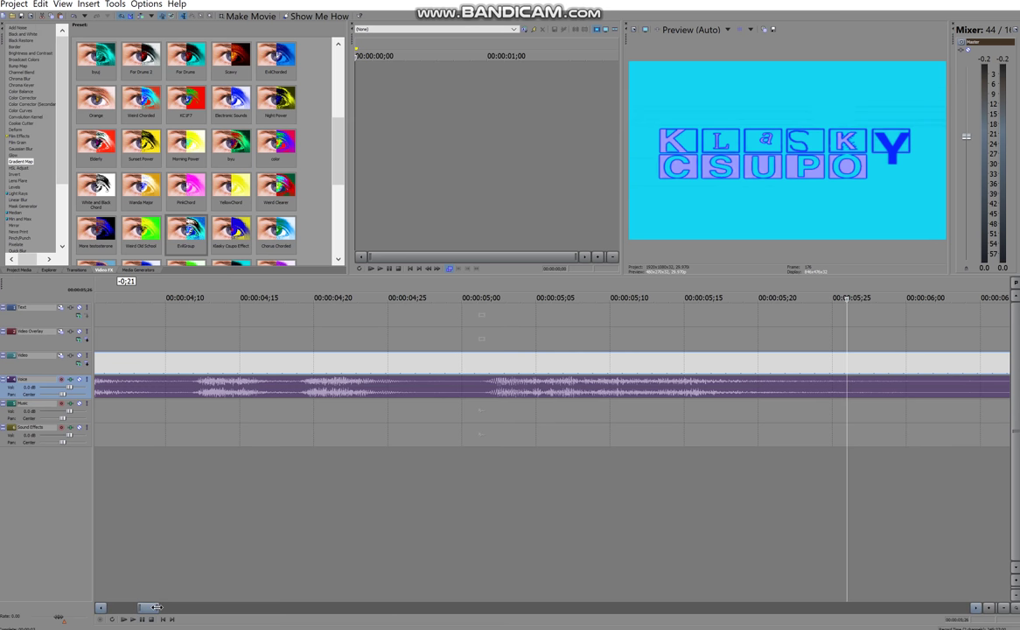
{"action": "left_click_drag", "start_coordinate": [113, 604], "coordinate": [69, 600]}
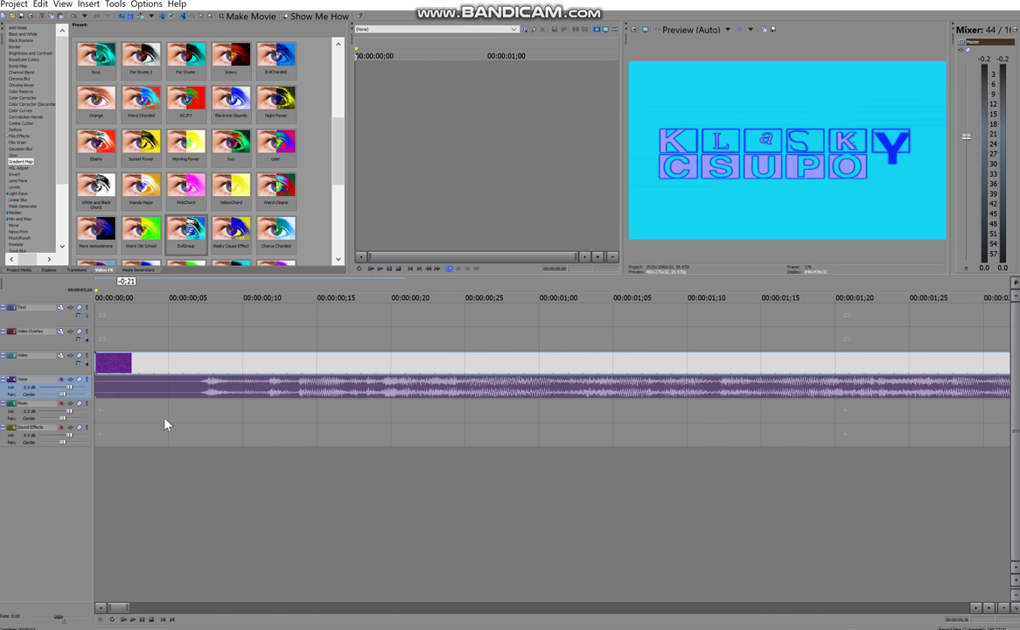
{"action": "left_click", "coordinate": [99, 365]}
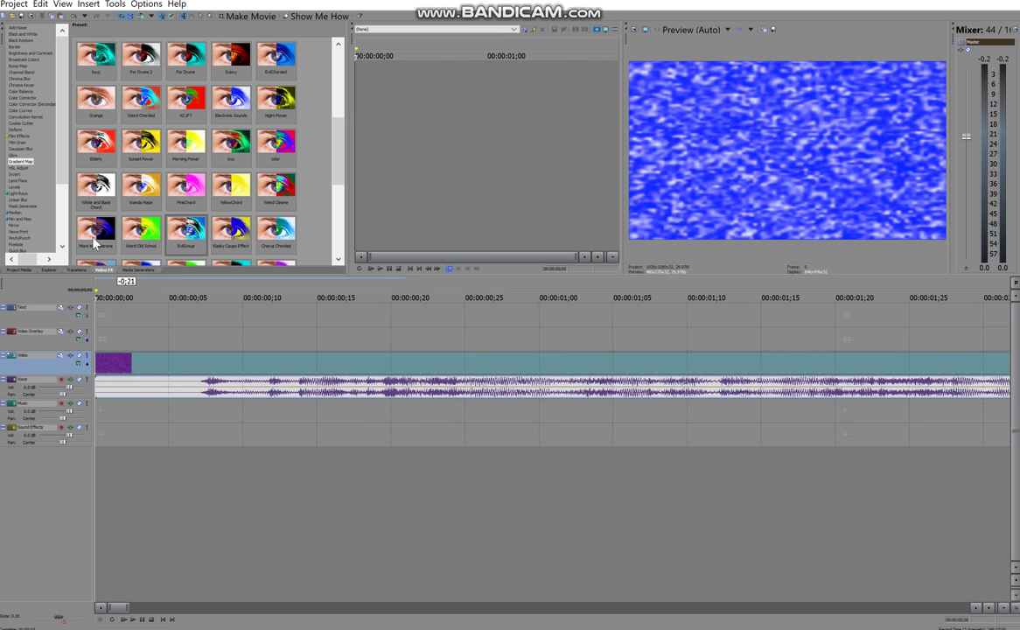
Step: Add the image 7779aff853db5f5fadf4a4dea15c2014 from the Pictures folder in File Explorer to the start of the Video Overlay track
{"action": "left_click", "coordinate": [19, 270]}
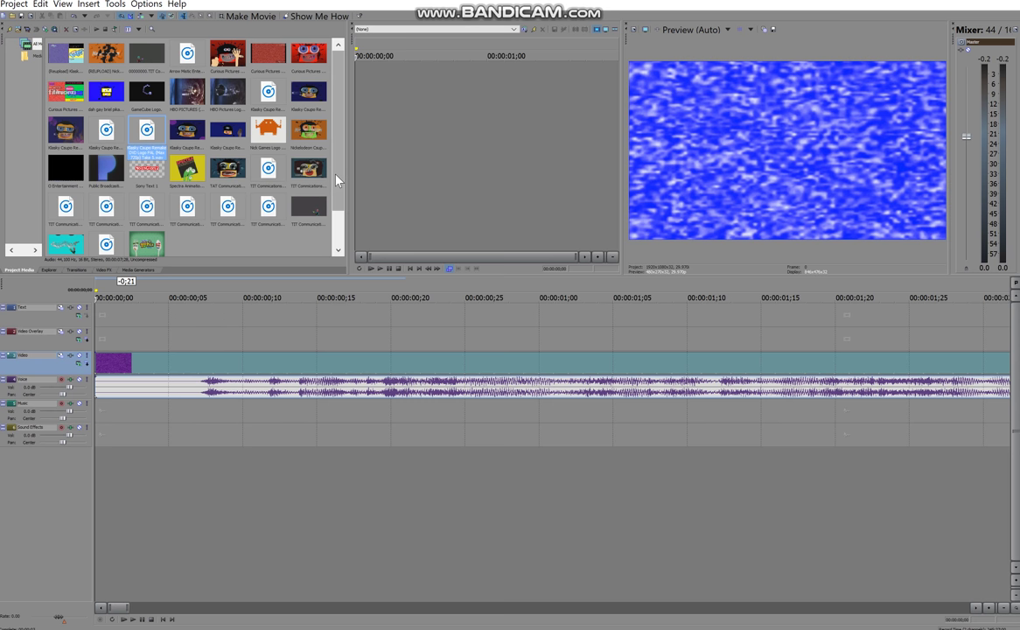
{"action": "scroll", "coordinate": [337, 180], "scroll_direction": "down", "scroll_amount": 2}
{"action": "scroll", "coordinate": [339, 210], "scroll_direction": "up", "scroll_amount": 2}
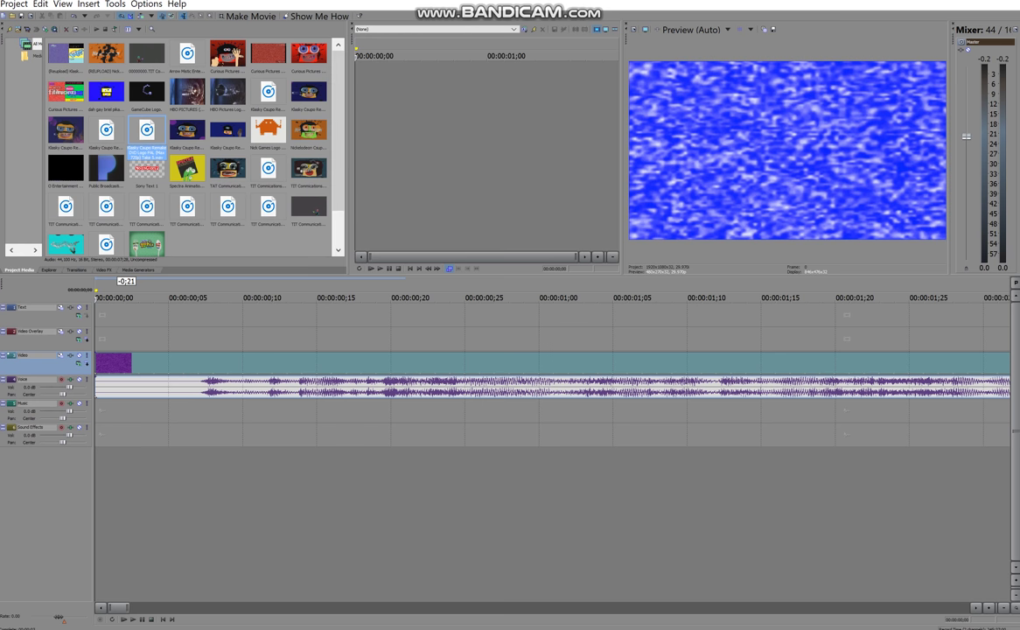
{"action": "mouse_move", "coordinate": [372, 625]}
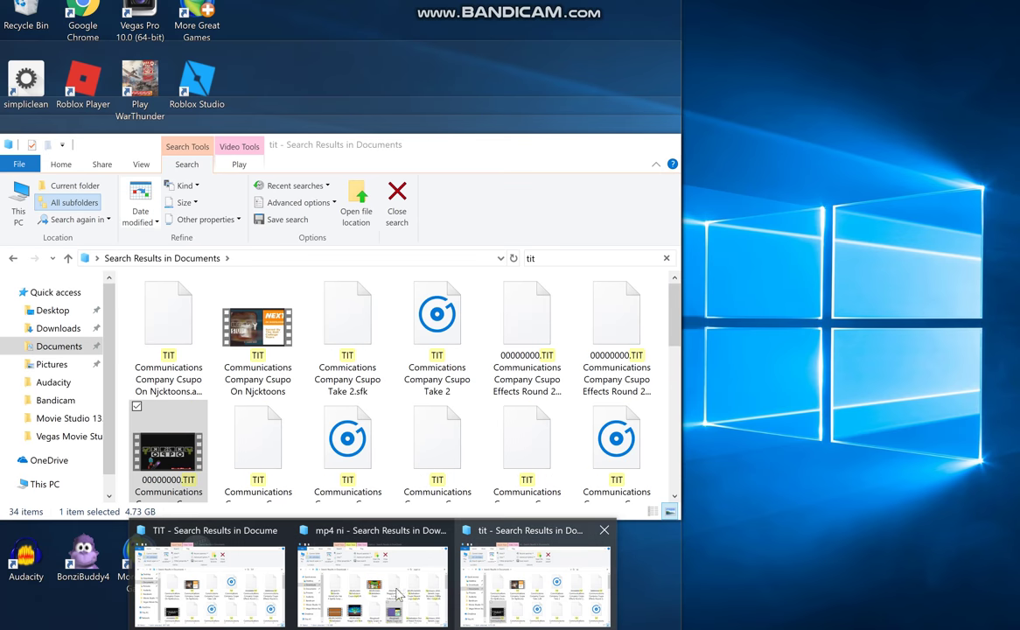
{"action": "mouse_move", "coordinate": [395, 595]}
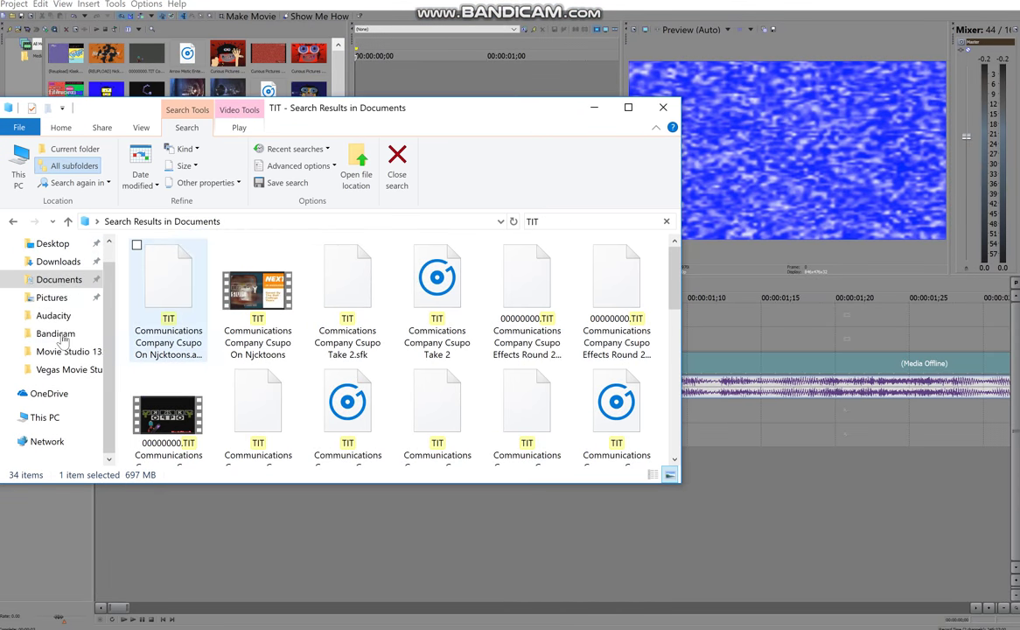
{"action": "left_click", "coordinate": [51, 298]}
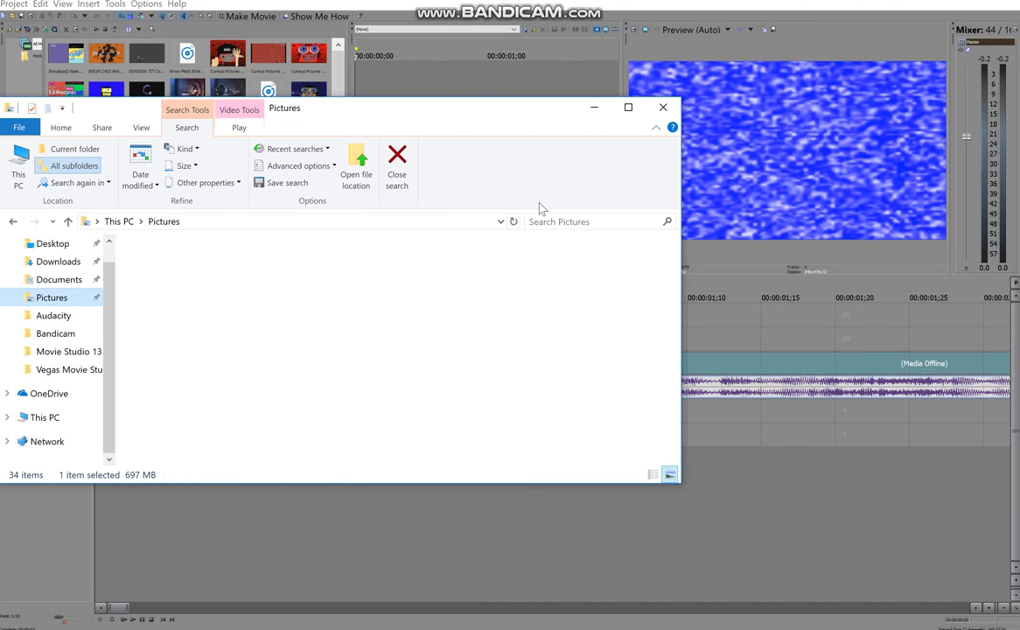
{"action": "scroll", "coordinate": [525, 385], "scroll_direction": "down", "scroll_amount": 3}
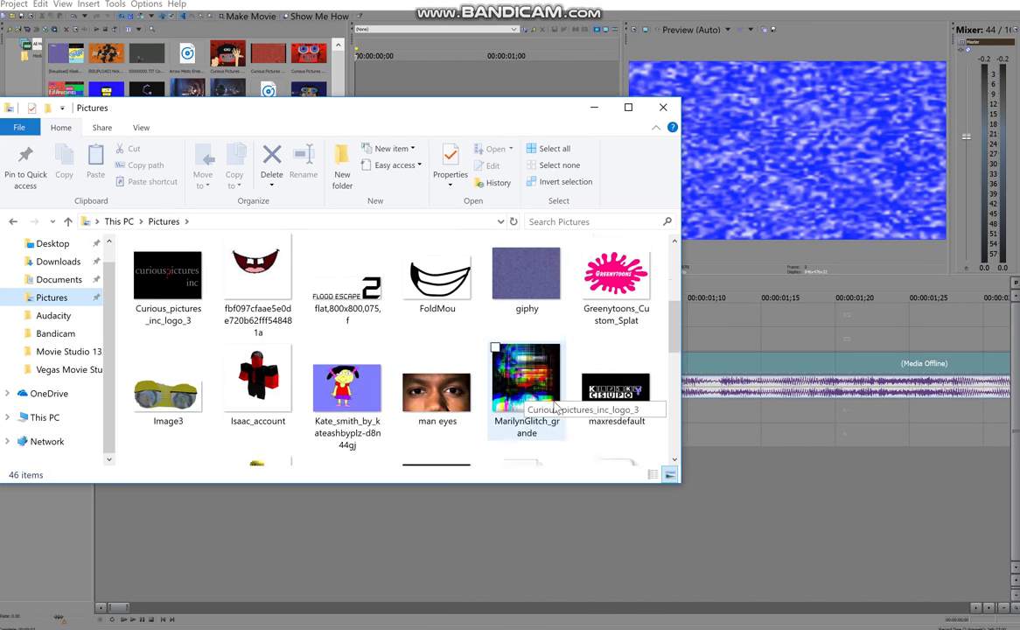
{"action": "scroll", "coordinate": [555, 410], "scroll_direction": "up", "scroll_amount": 2}
{"action": "left_click", "coordinate": [166, 271]}
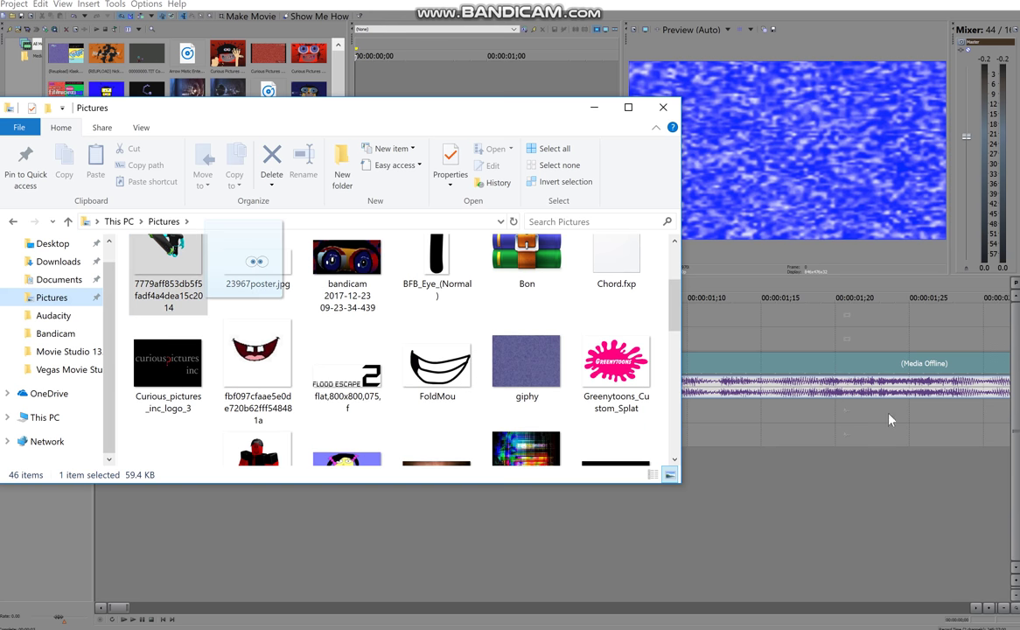
{"action": "left_click_drag", "start_coordinate": [888, 419], "coordinate": [122, 337]}
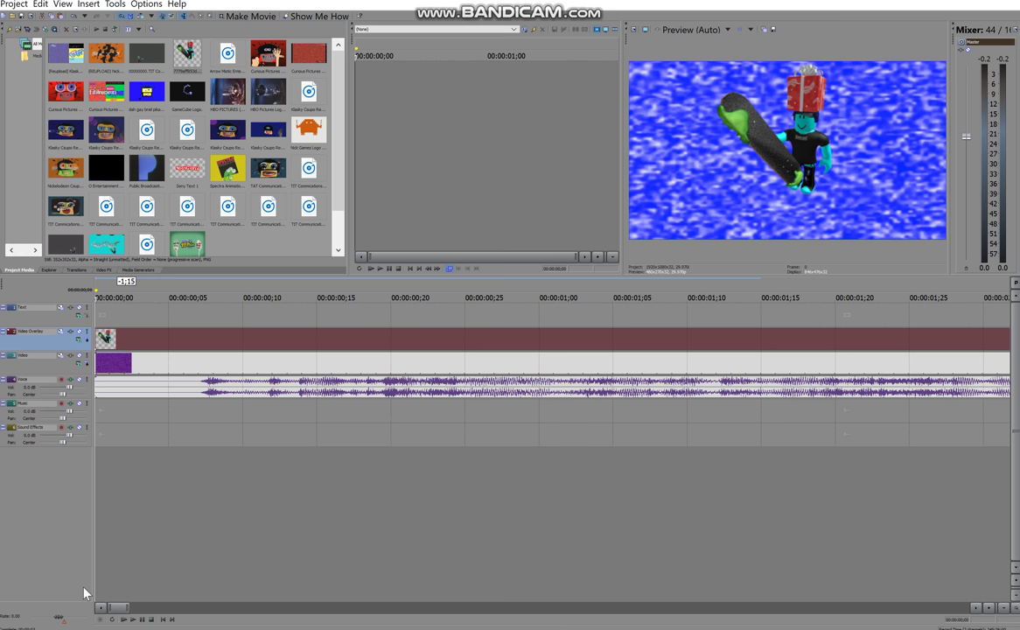
Step: Extend the overlay image event on the Video Overlay track to the end of the logo clip
{"action": "left_click_drag", "start_coordinate": [155, 602], "coordinate": [221, 603]}
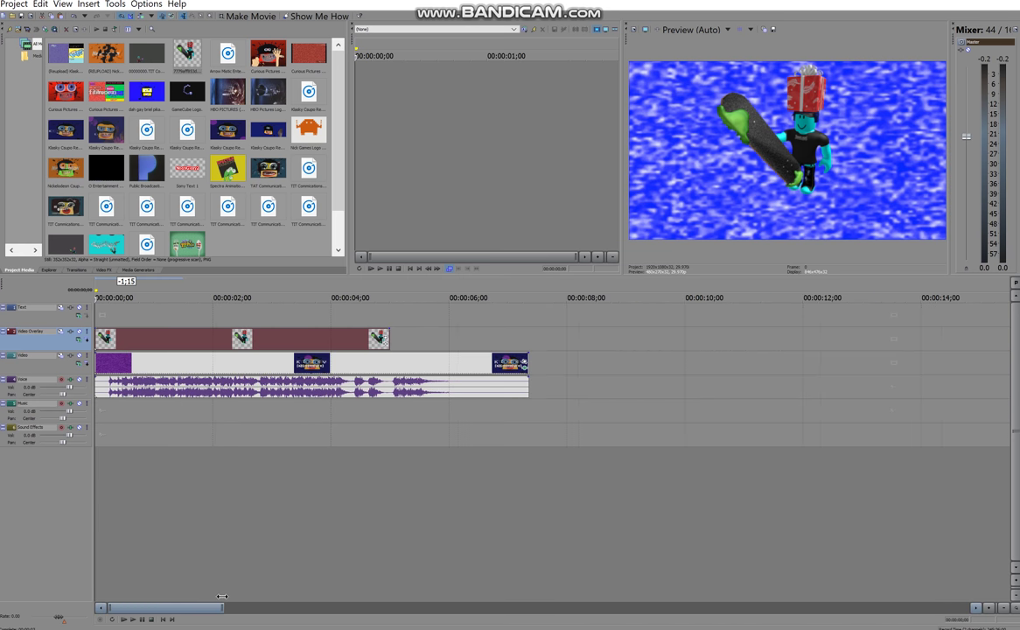
{"action": "left_click_drag", "start_coordinate": [393, 341], "coordinate": [532, 337]}
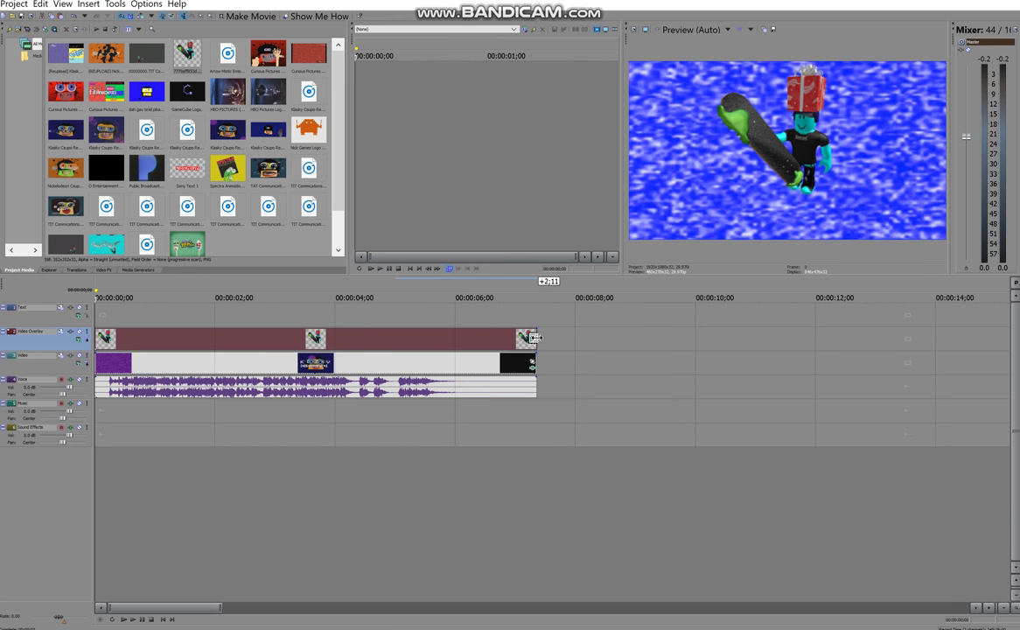
Step: Apply the Event Pan/Crop preset "my watermark" to the overlay image and play the project to check it
{"action": "left_click", "coordinate": [530, 336]}
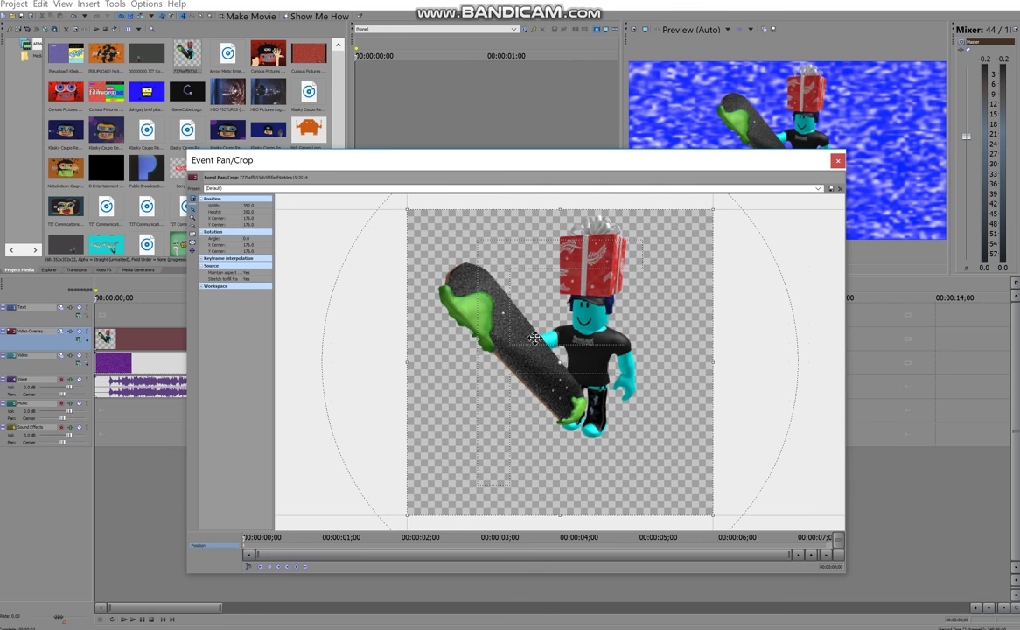
{"action": "left_click", "coordinate": [818, 188]}
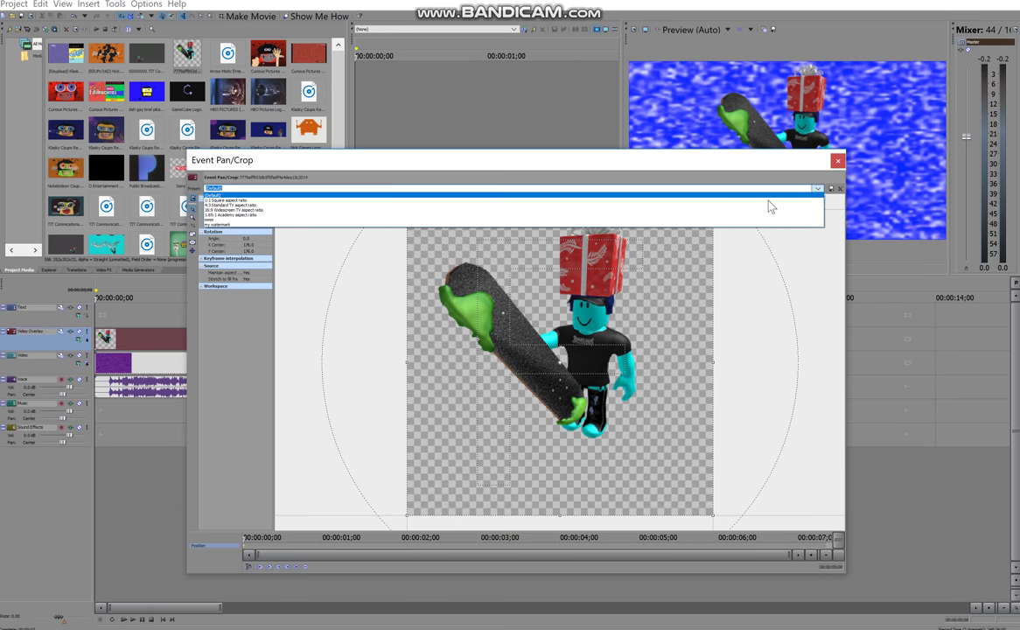
{"action": "left_click", "coordinate": [635, 225]}
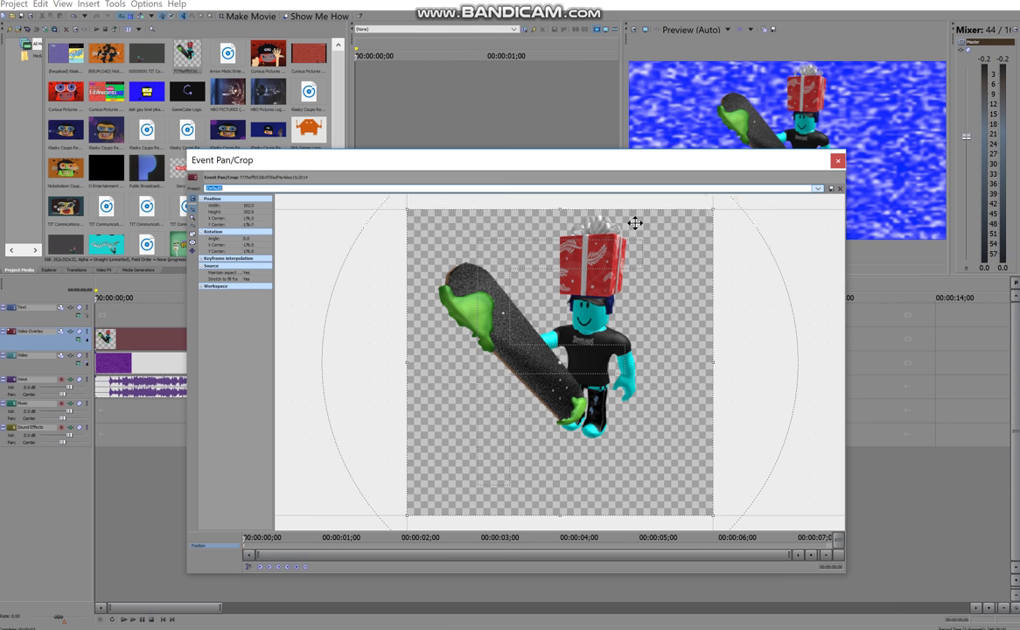
{"action": "left_click", "coordinate": [837, 160]}
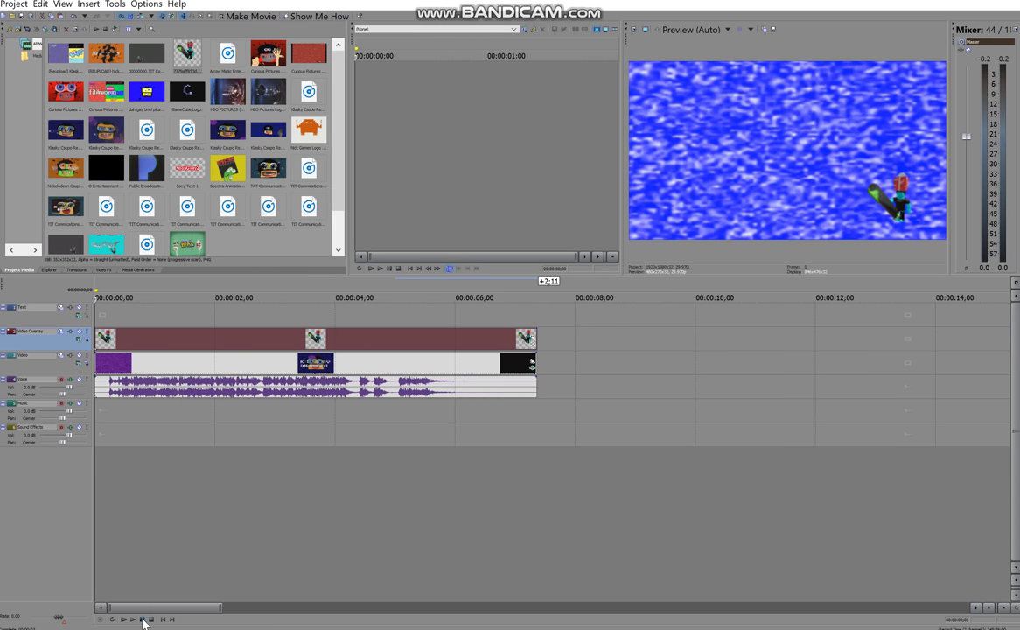
{"action": "left_click", "coordinate": [143, 620]}
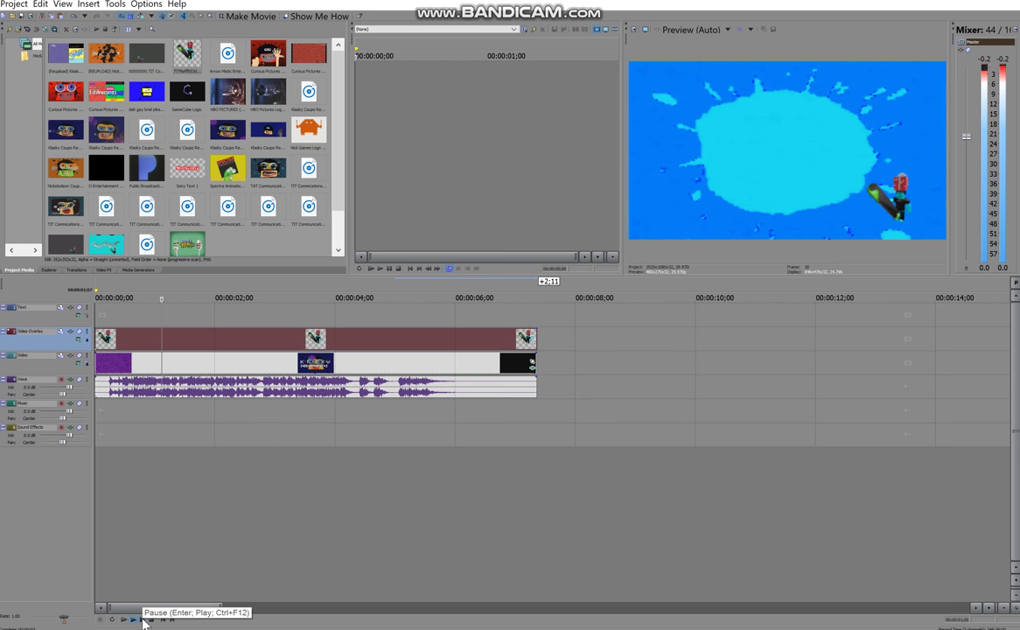